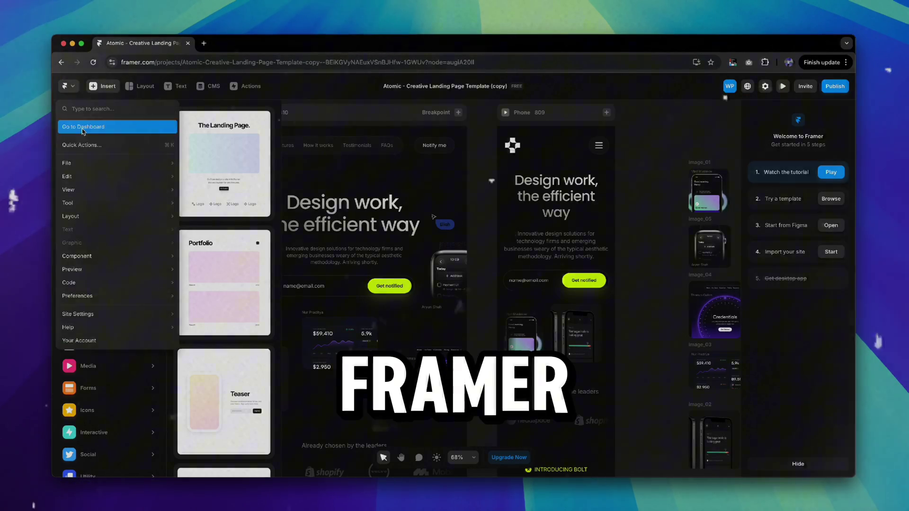
Leave the Atomic template editor for the Framer projects dashboard via the main menu
click(83, 131)
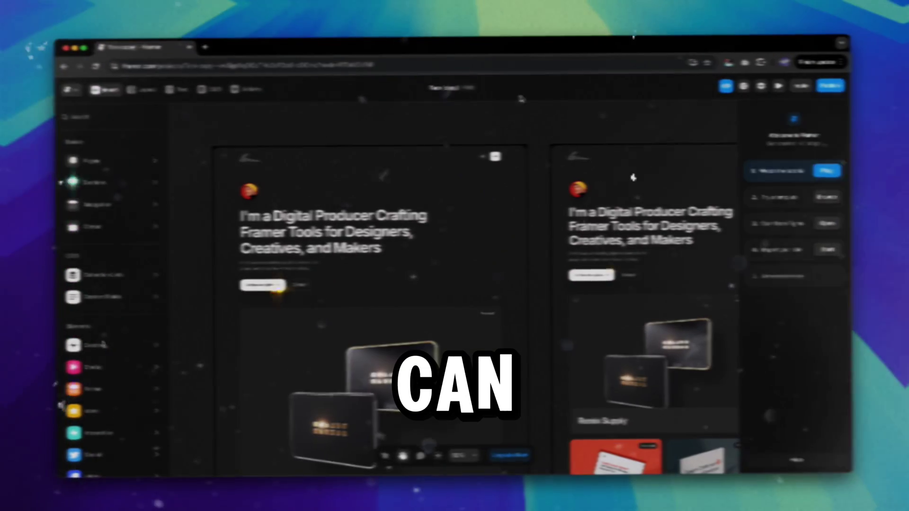
click(65, 86)
click(84, 131)
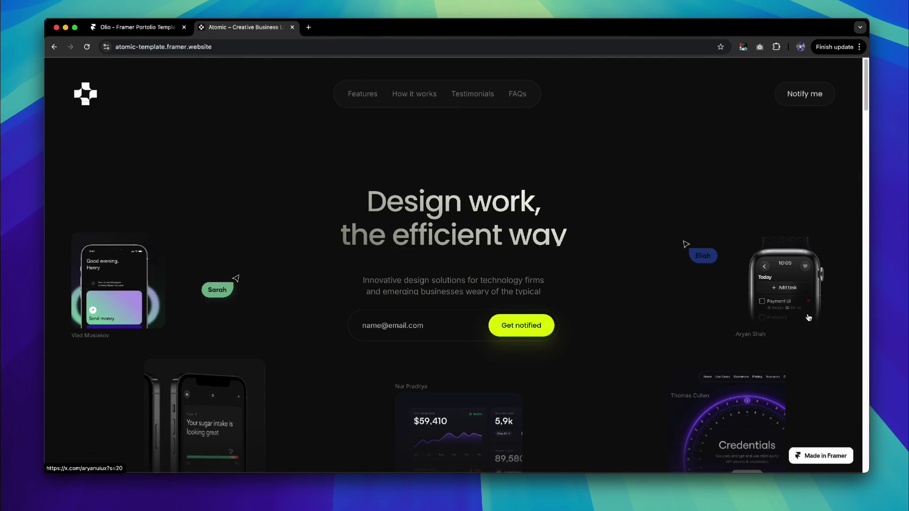
scroll(808, 317, down, 5)
scroll(807, 328, down, 2)
scroll(805, 337, down, 1)
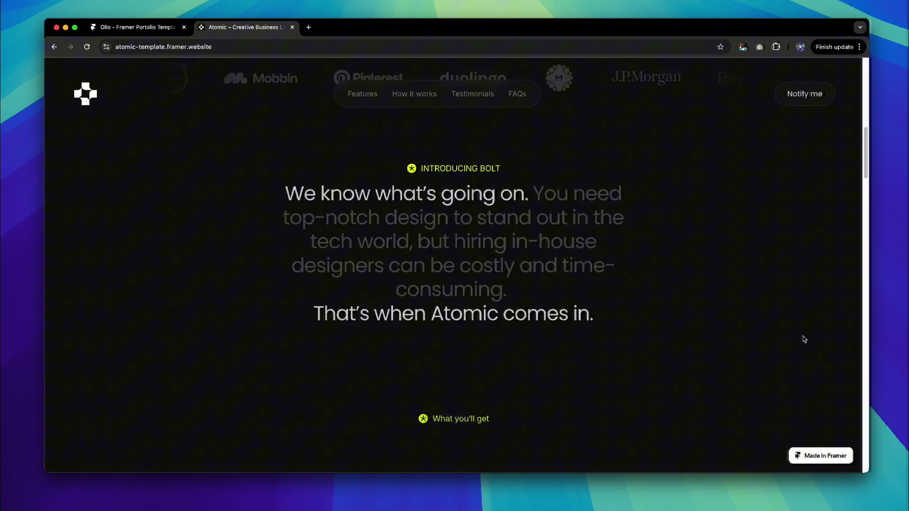
scroll(804, 340, down, 2)
scroll(803, 341, down, 3)
scroll(804, 343, down, 2)
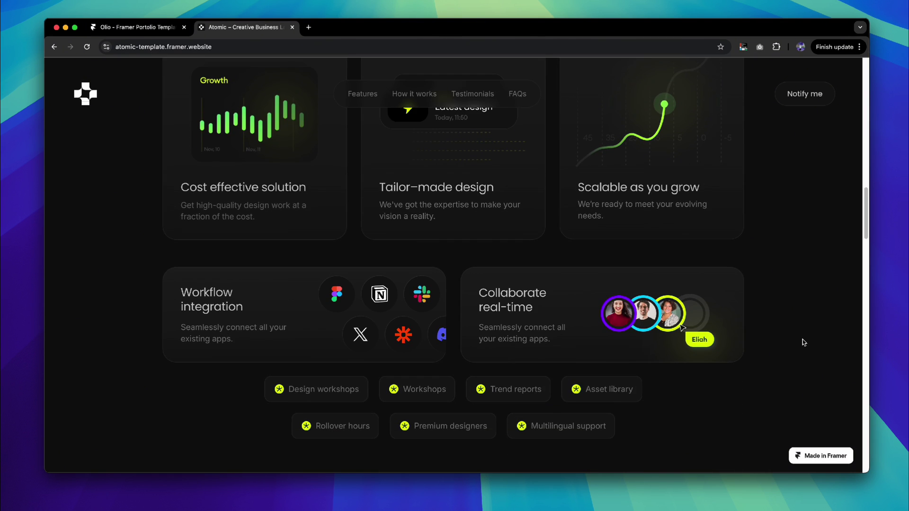
scroll(804, 345, down, 2)
scroll(804, 346, down, 3)
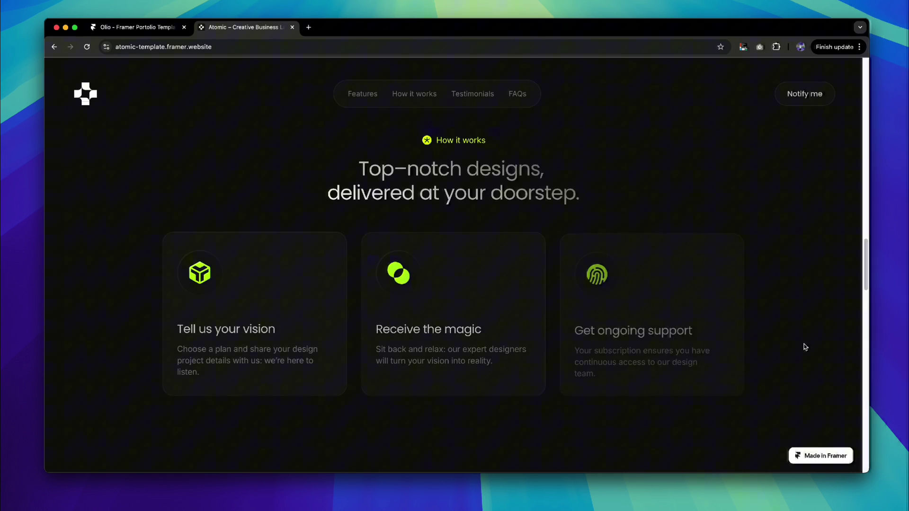
scroll(805, 346, down, 5)
scroll(803, 346, down, 1)
scroll(803, 346, down, 3)
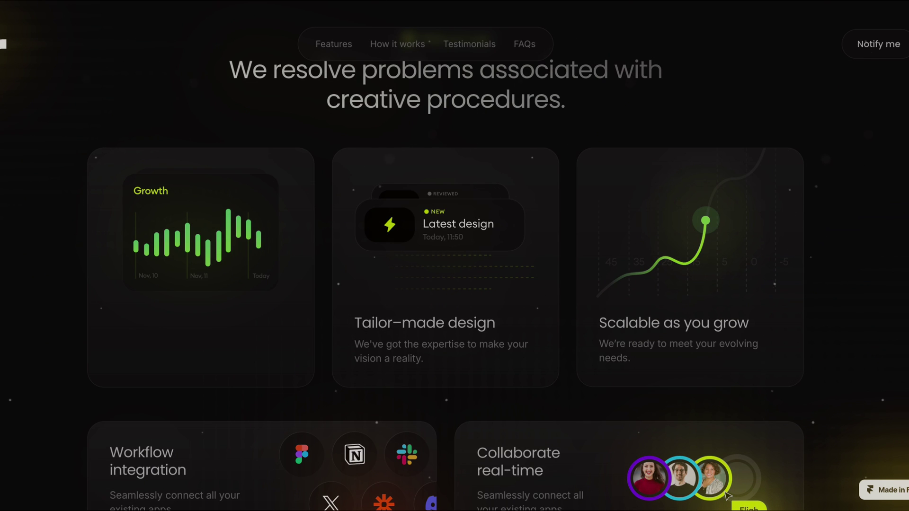
scroll(802, 340, down, 3)
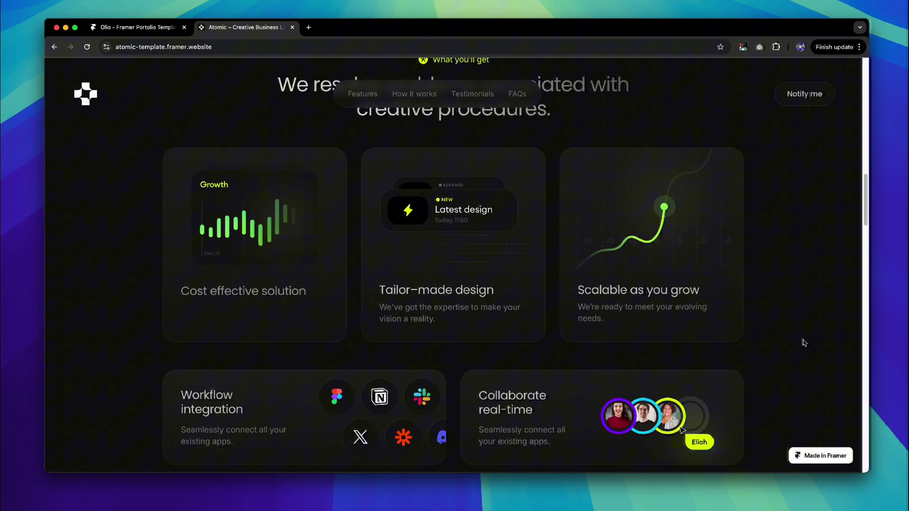
scroll(803, 343, down, 2)
scroll(805, 346, down, 3)
scroll(804, 347, down, 3)
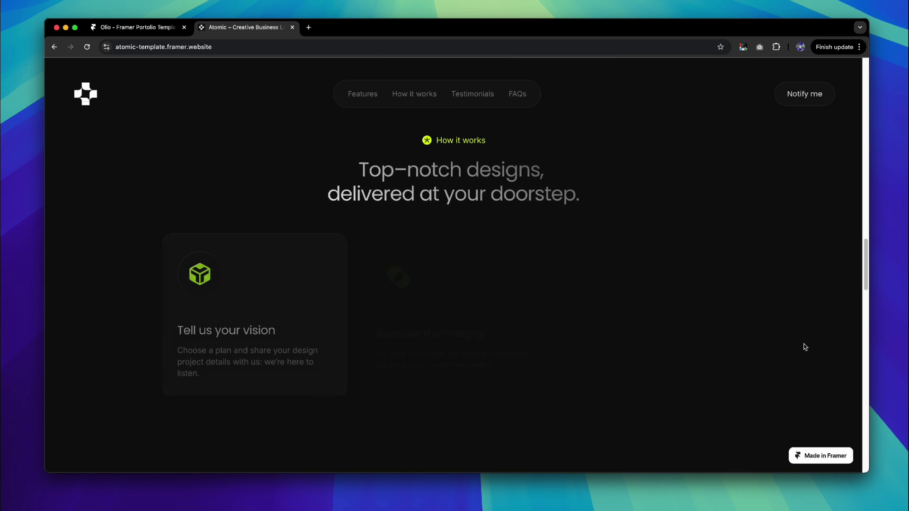
scroll(804, 348, down, 2)
scroll(803, 346, down, 3)
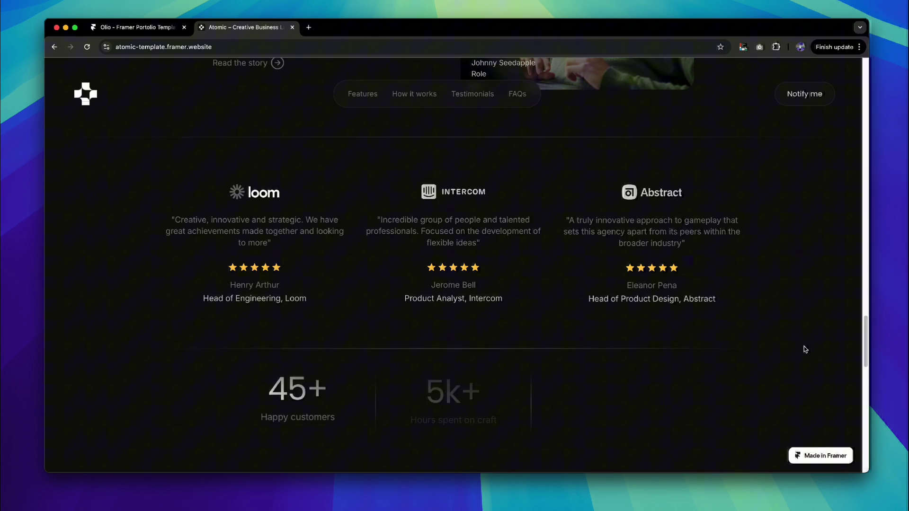
scroll(804, 348, down, 2)
scroll(803, 354, down, 3)
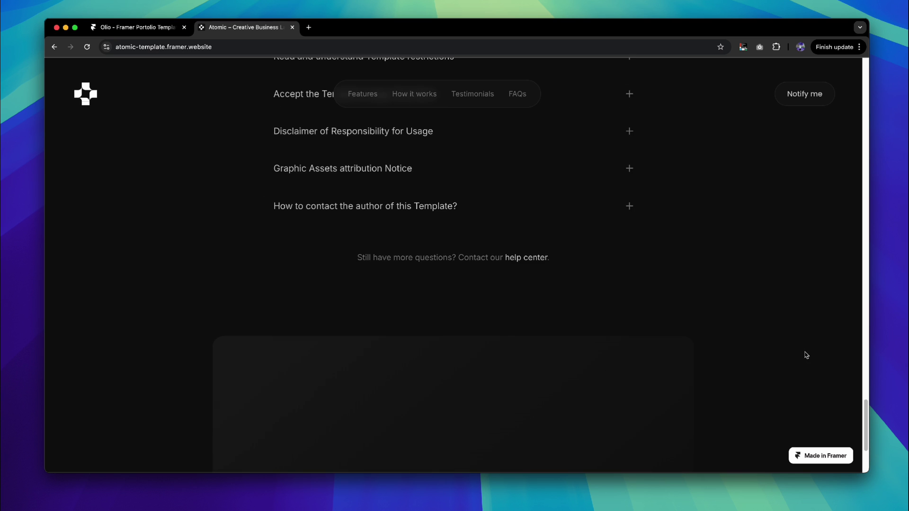
scroll(806, 356, down, 2)
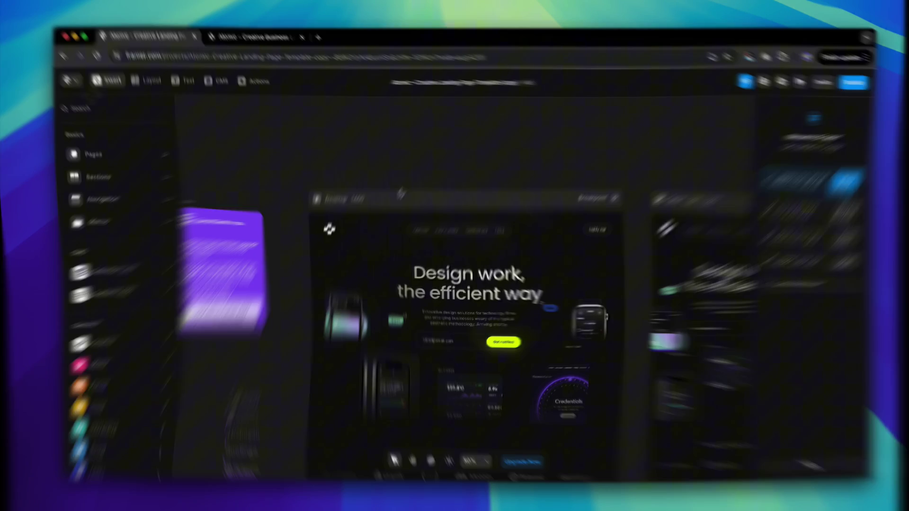
scroll(476, 152, down, 2)
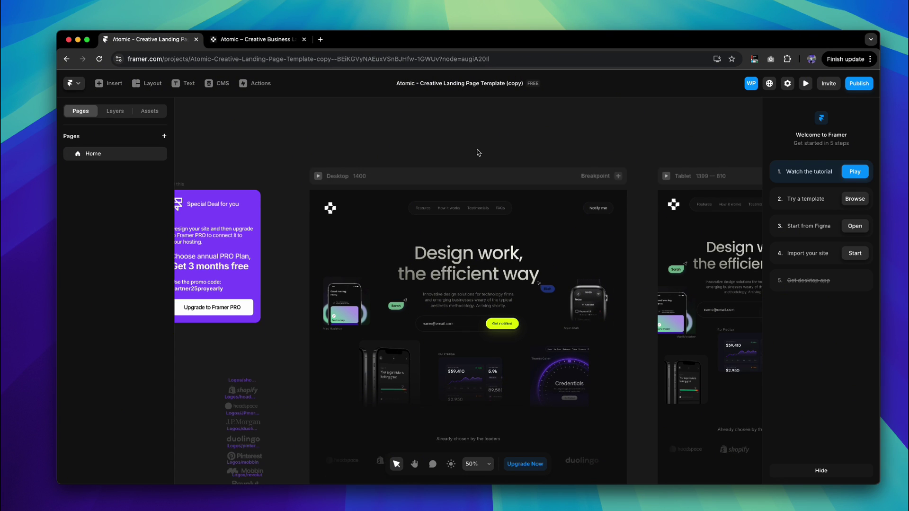
scroll(486, 146, down, 1)
scroll(538, 128, down, 3)
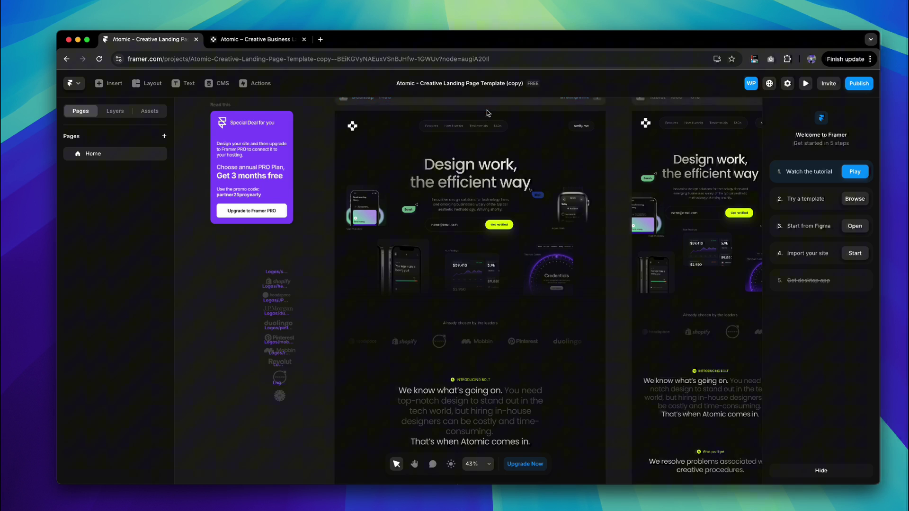
scroll(497, 121, up, 3)
scroll(441, 110, up, 3)
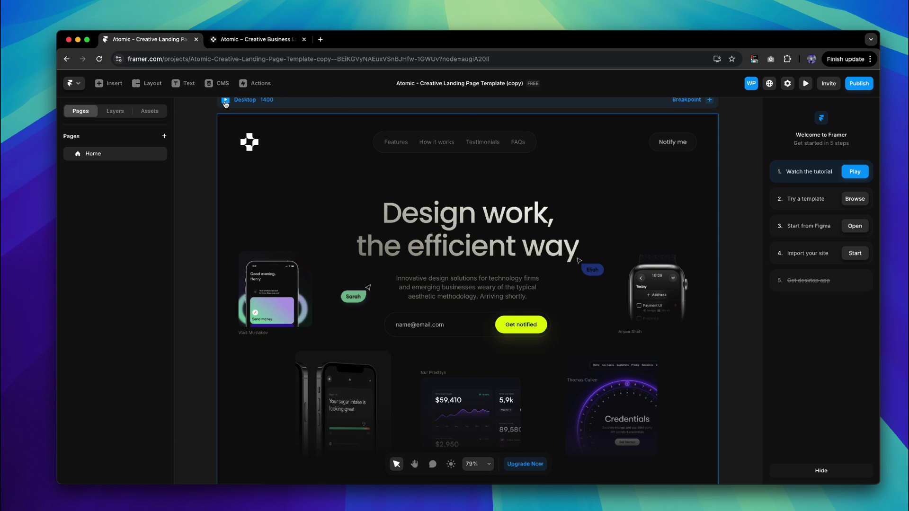
click(224, 100)
scroll(528, 203, down, 2)
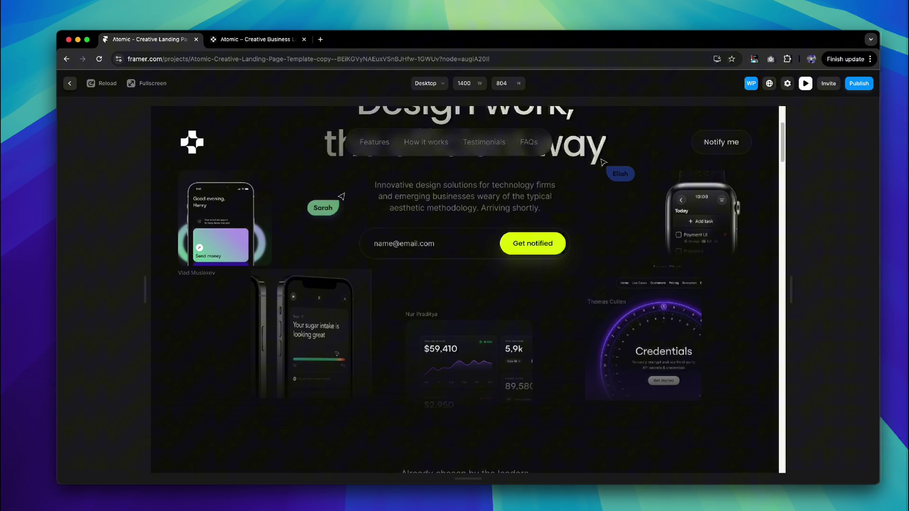
scroll(530, 205, down, 2)
scroll(530, 205, up, 5)
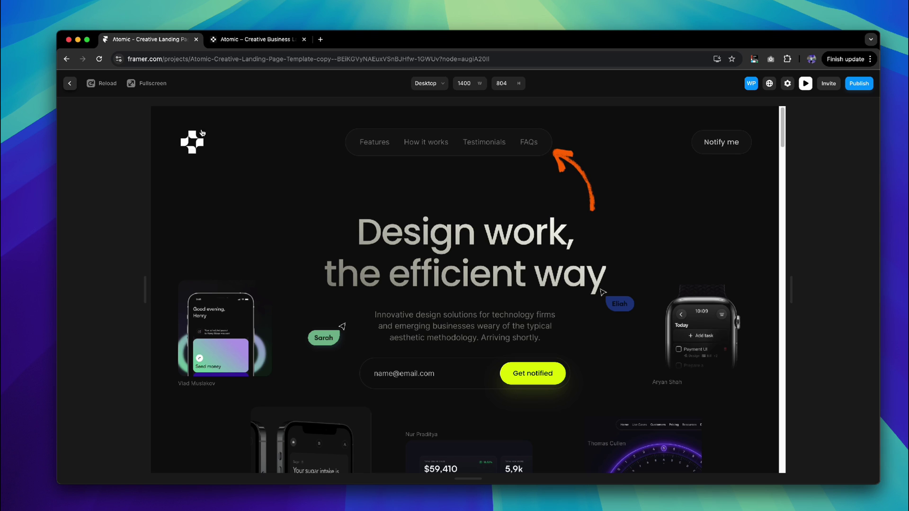
click(69, 83)
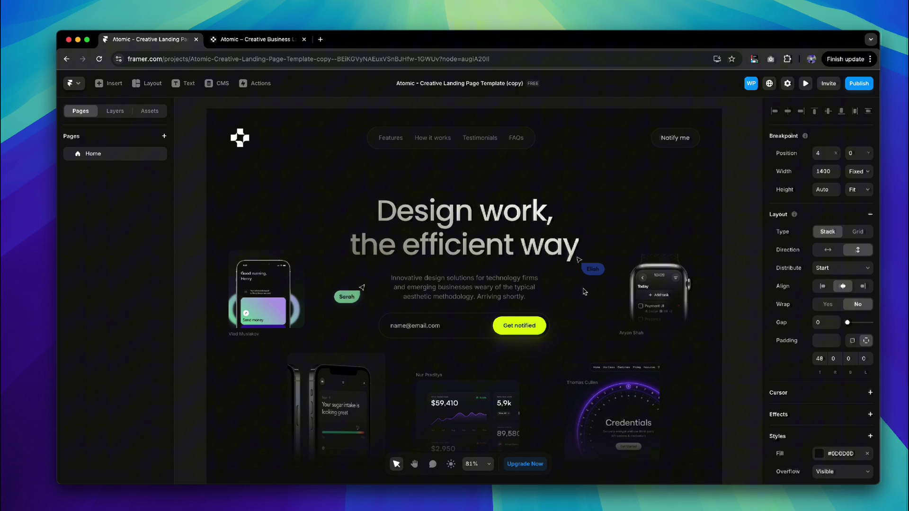
scroll(564, 292, up, 3)
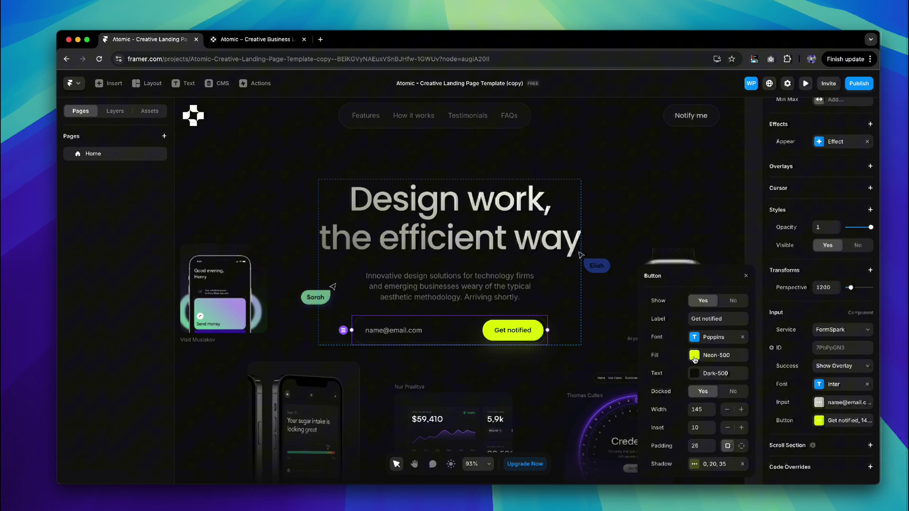
Make the Get notified button fill blue (#0022FF), then pan down to Top-notch designs
click(694, 355)
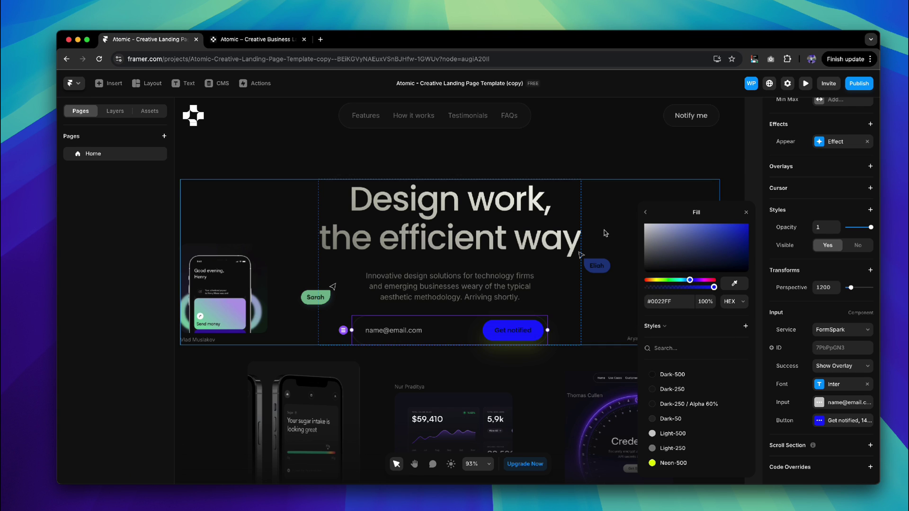
scroll(604, 233, down, 5)
scroll(603, 242, down, 5)
scroll(611, 235, up, 5)
scroll(638, 217, up, 4)
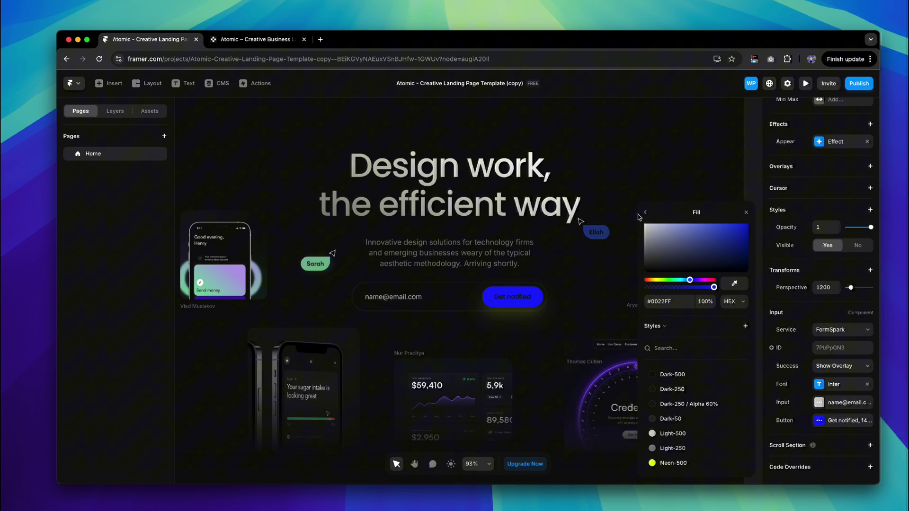
click(711, 158)
scroll(668, 238, down, 5)
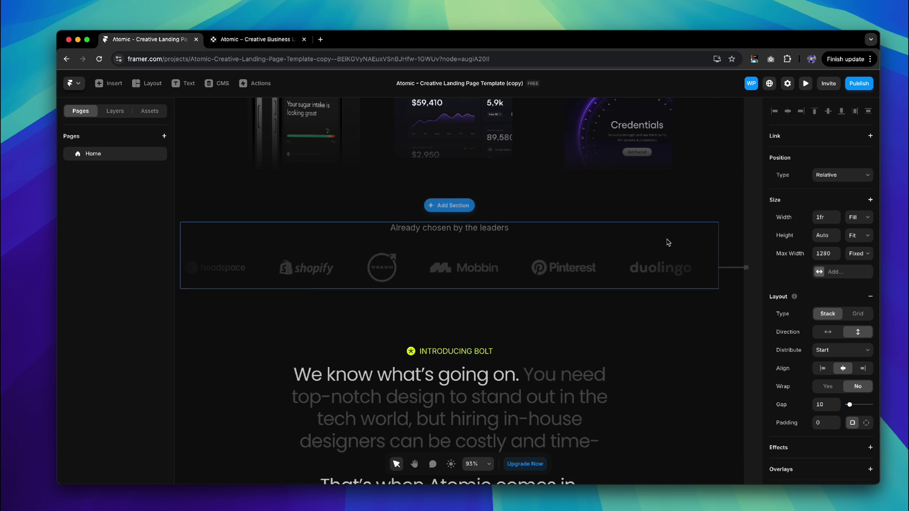
scroll(745, 298, down, 3)
scroll(740, 271, down, 1)
scroll(637, 266, down, 4)
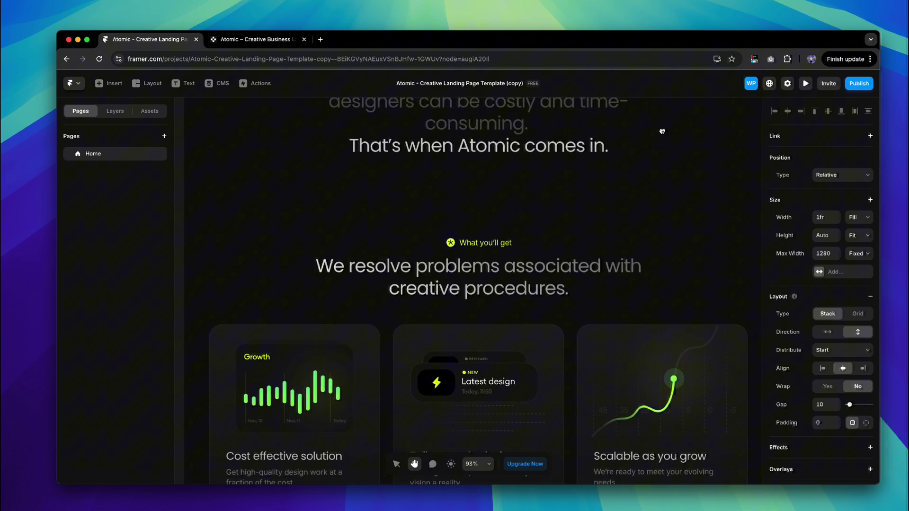
scroll(605, 130, down, 1)
scroll(675, 205, down, 3)
scroll(675, 205, down, 2)
scroll(674, 206, down, 3)
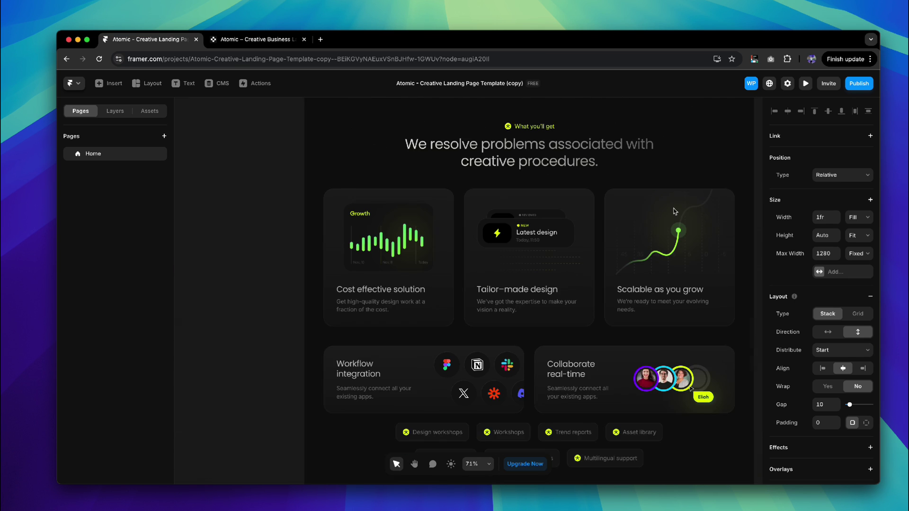
scroll(674, 205, down, 2)
drag(721, 296, 703, 284)
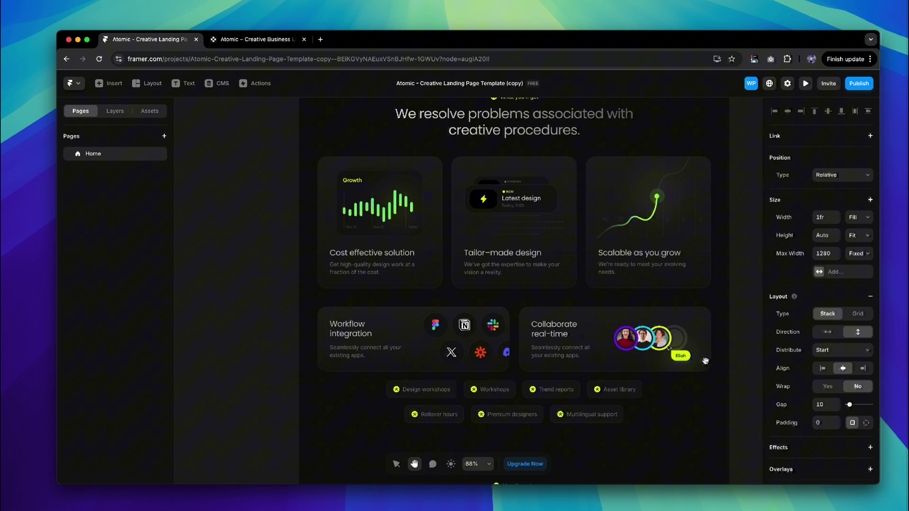
drag(705, 361, 681, 159)
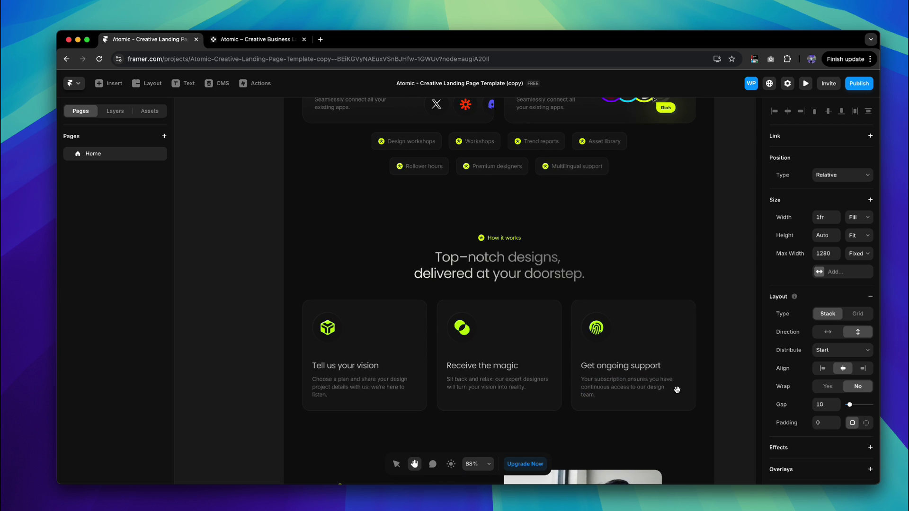
drag(676, 389, 653, 328)
With the select tool, select and then deselect the fingerprint support icon
key(v)
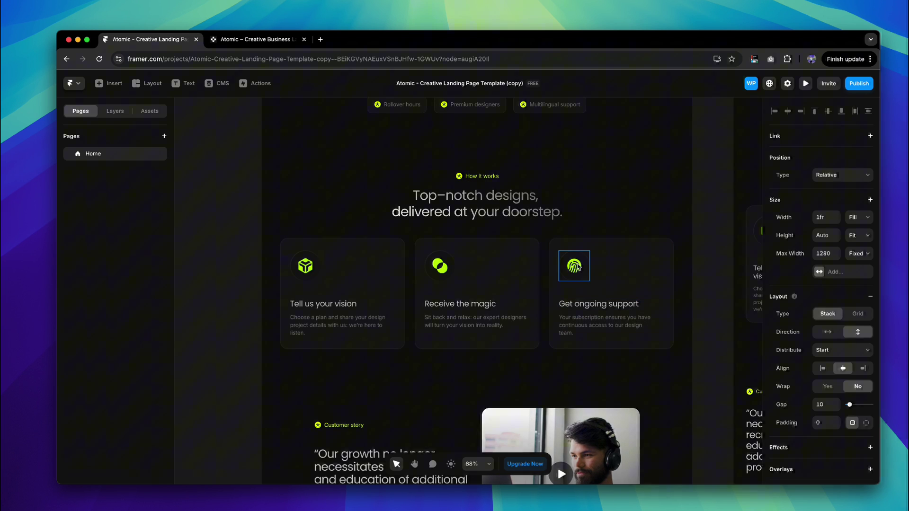
click(576, 267)
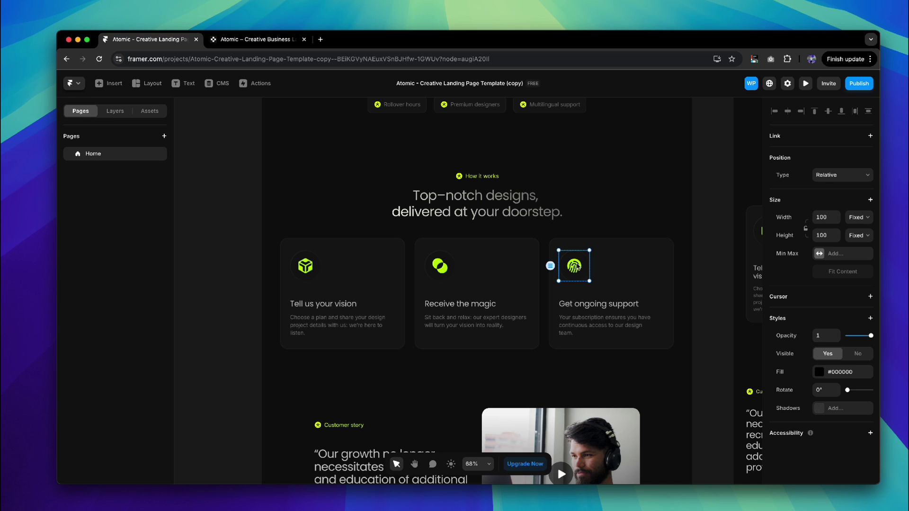
key(Escape)
scroll(817, 405, down, 2)
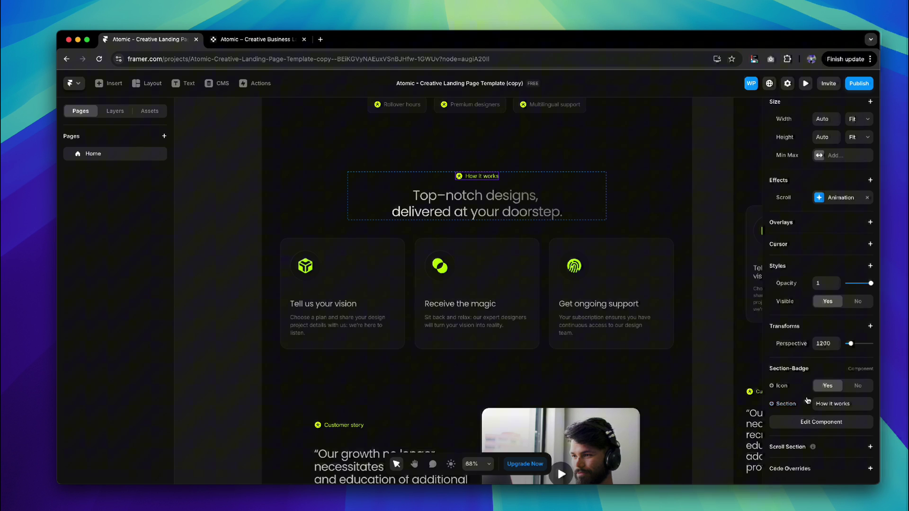
scroll(820, 415, up, 1)
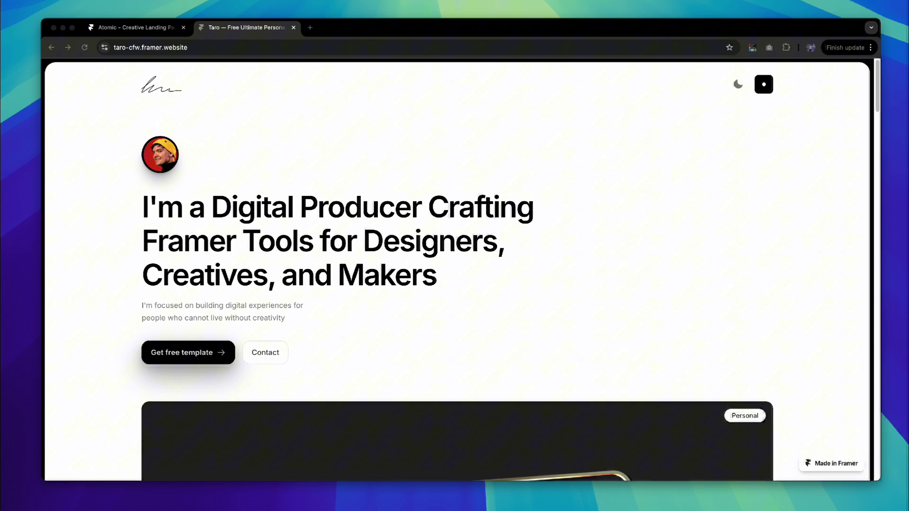
scroll(650, 128, down, 2)
scroll(649, 129, down, 3)
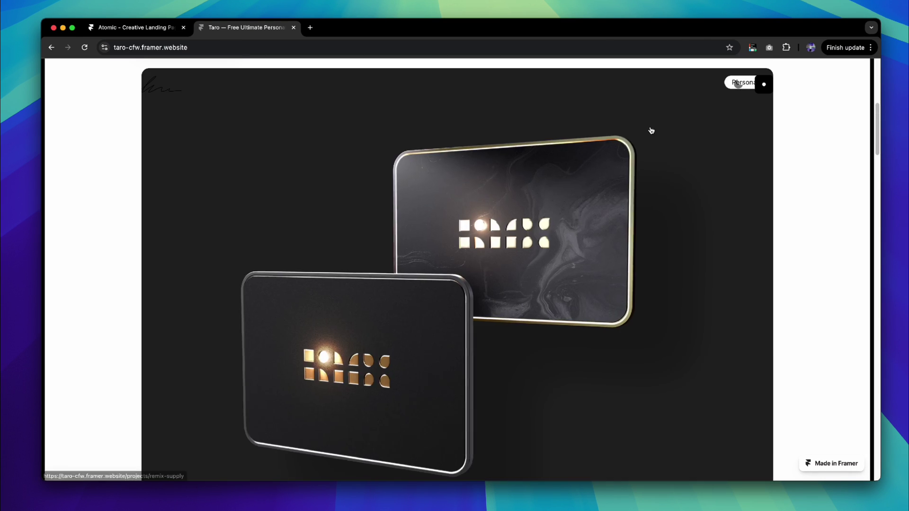
scroll(649, 128, down, 5)
scroll(650, 131, down, 6)
scroll(399, 107, down, 5)
scroll(400, 138, down, 5)
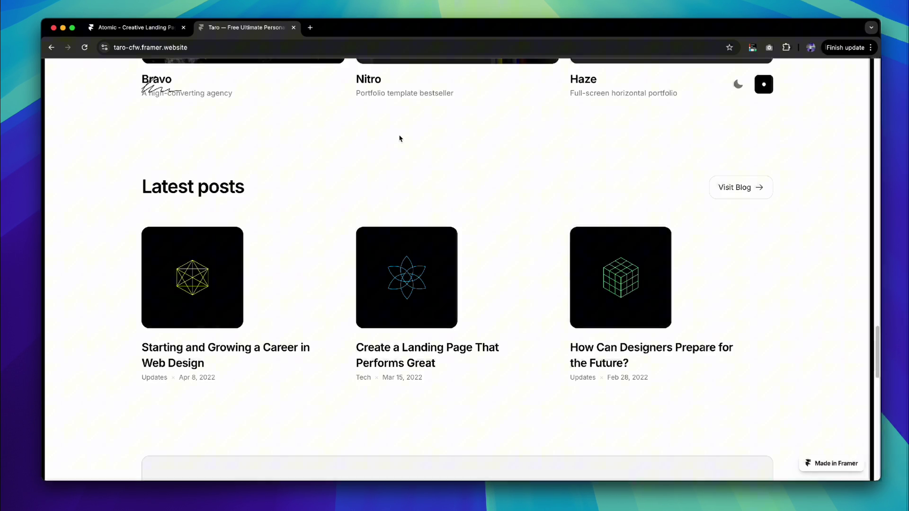
scroll(474, 194, down, 5)
Visit the Taro site's Projects and Store pages from its navigation menu
click(763, 84)
click(693, 133)
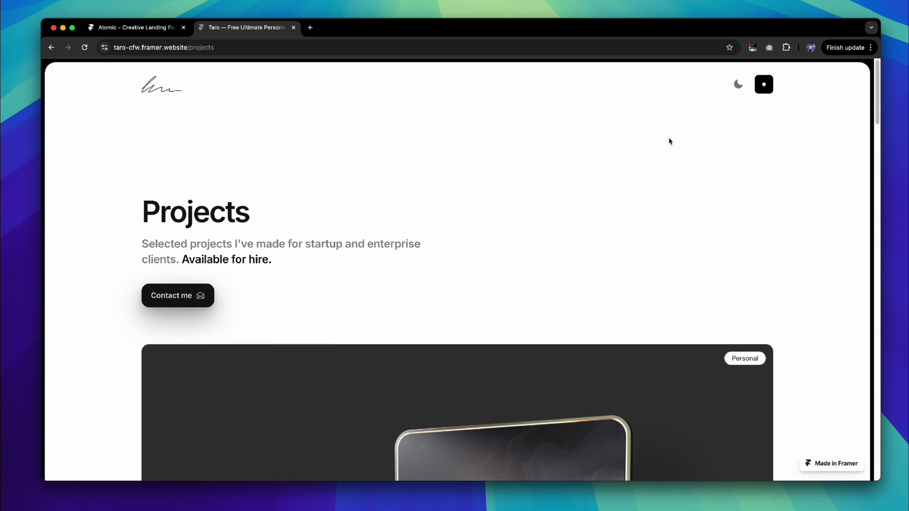
scroll(669, 140, down, 5)
scroll(704, 134, down, 5)
click(765, 91)
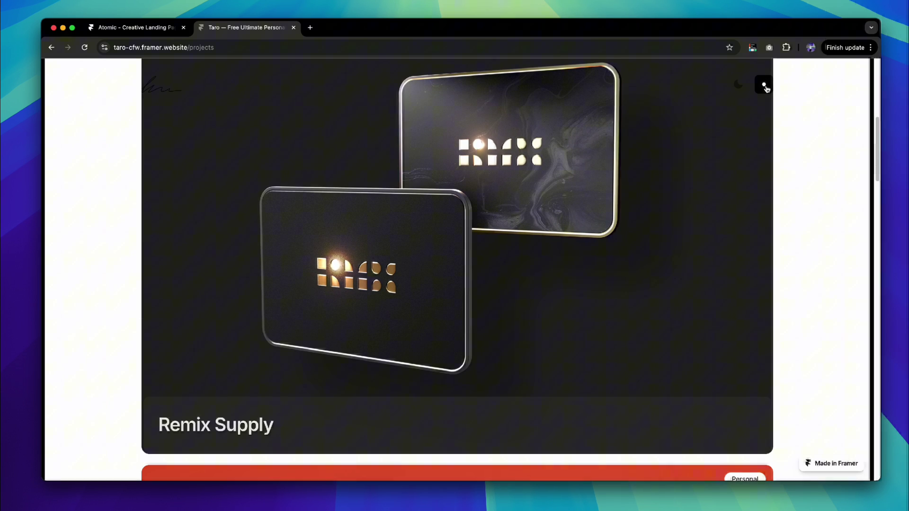
click(688, 153)
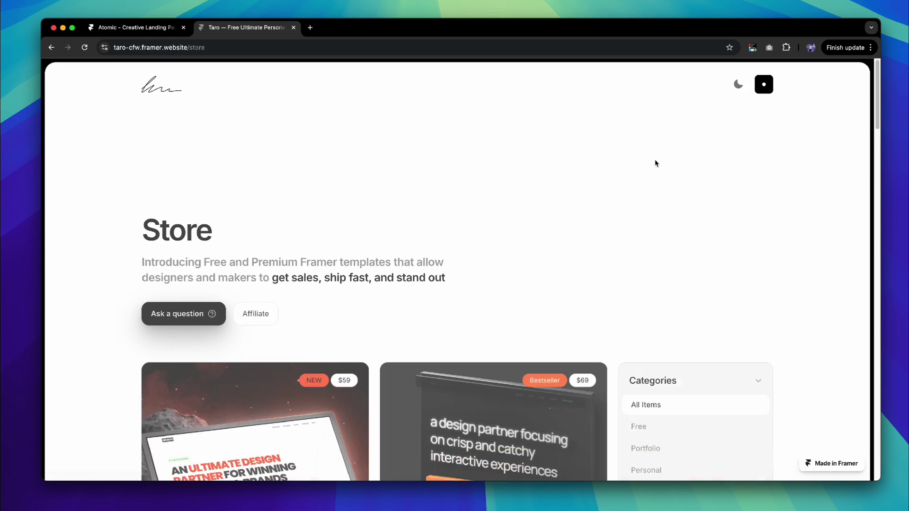
scroll(653, 163, down, 3)
scroll(631, 161, down, 3)
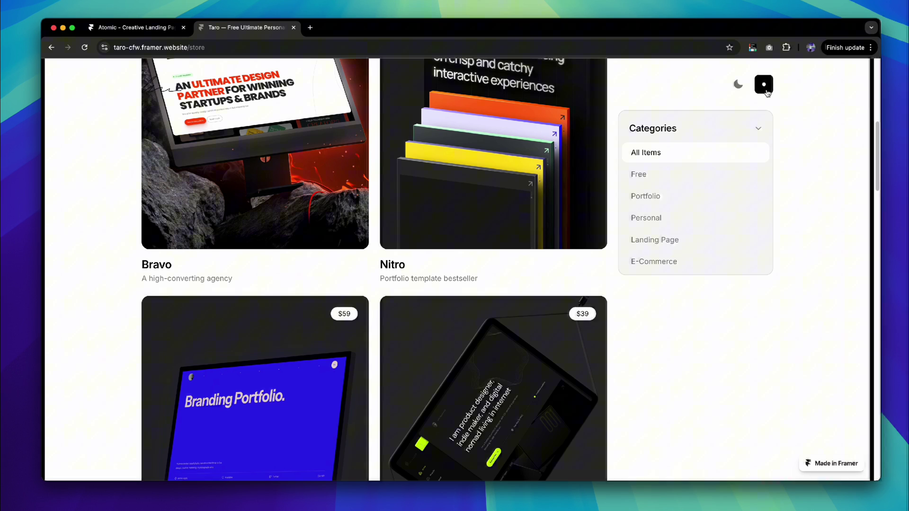
Visit the About page, switch to the dark theme, and return to the homepage
click(763, 85)
click(690, 235)
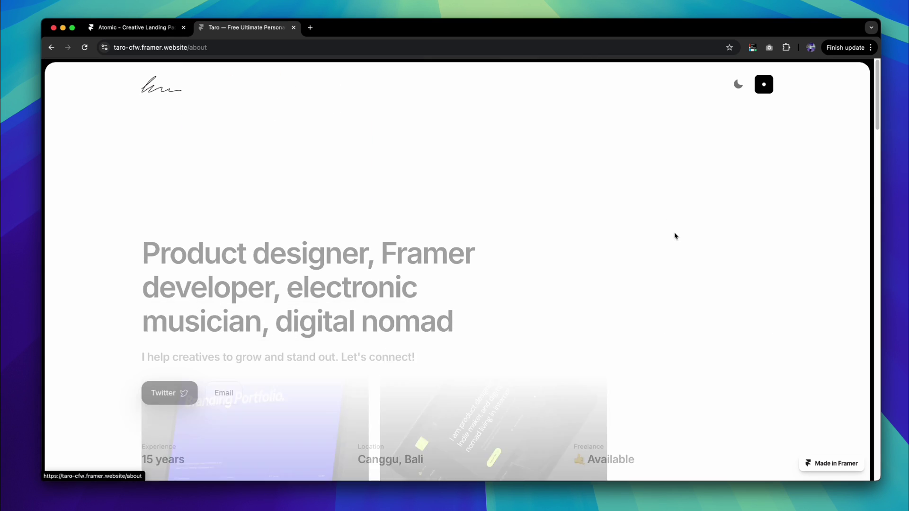
scroll(589, 207, down, 3)
scroll(586, 206, down, 5)
scroll(587, 207, down, 2)
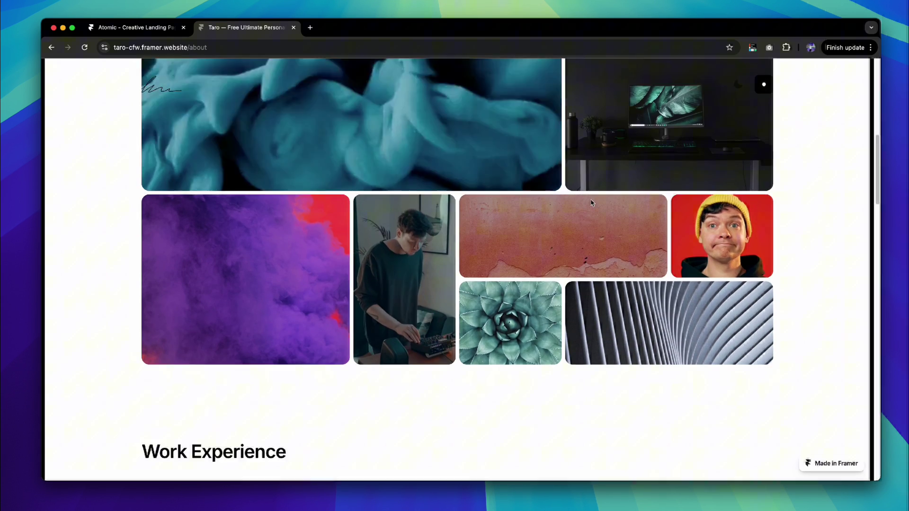
scroll(589, 204, down, 3)
scroll(593, 202, down, 3)
scroll(600, 199, down, 2)
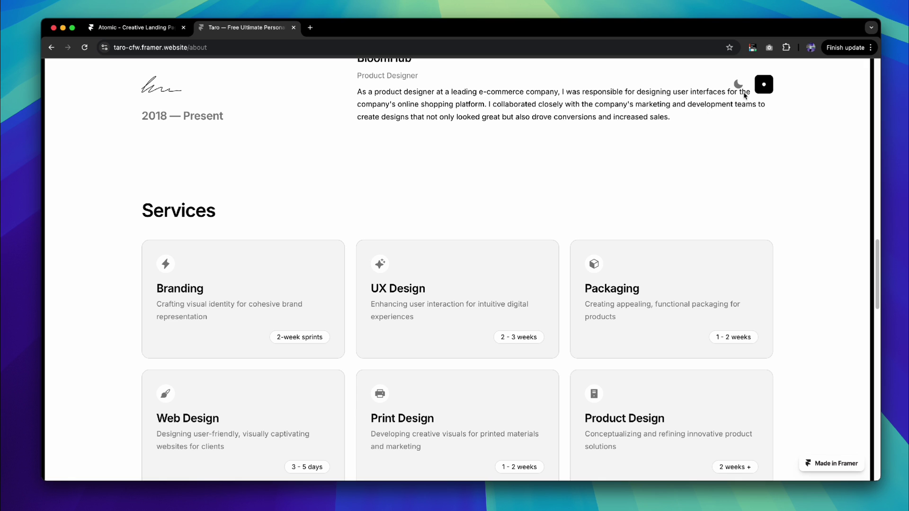
click(737, 85)
click(703, 112)
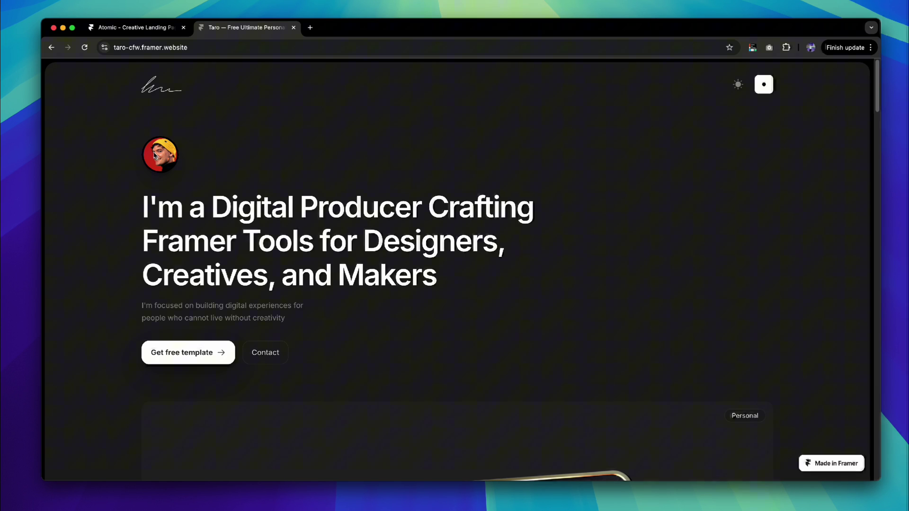
scroll(155, 155, down, 1)
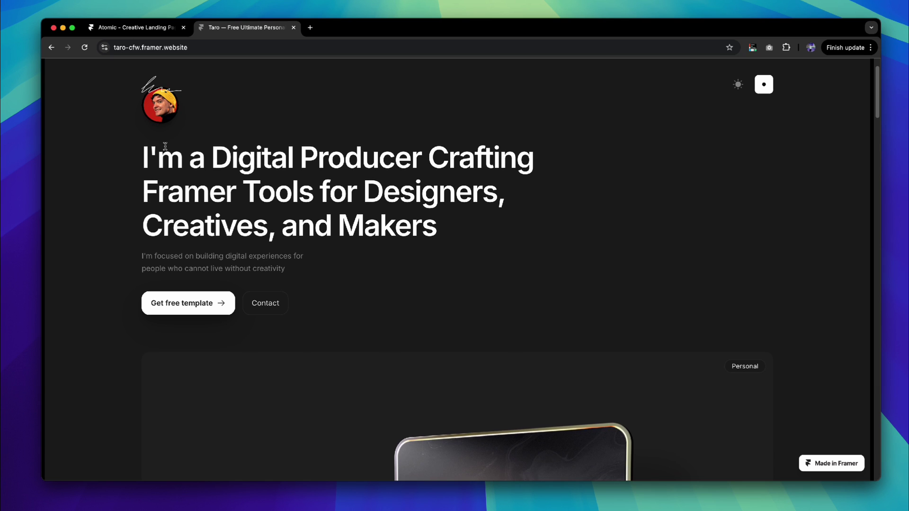
scroll(165, 147, down, 2)
scroll(146, 167, down, 3)
scroll(146, 166, down, 2)
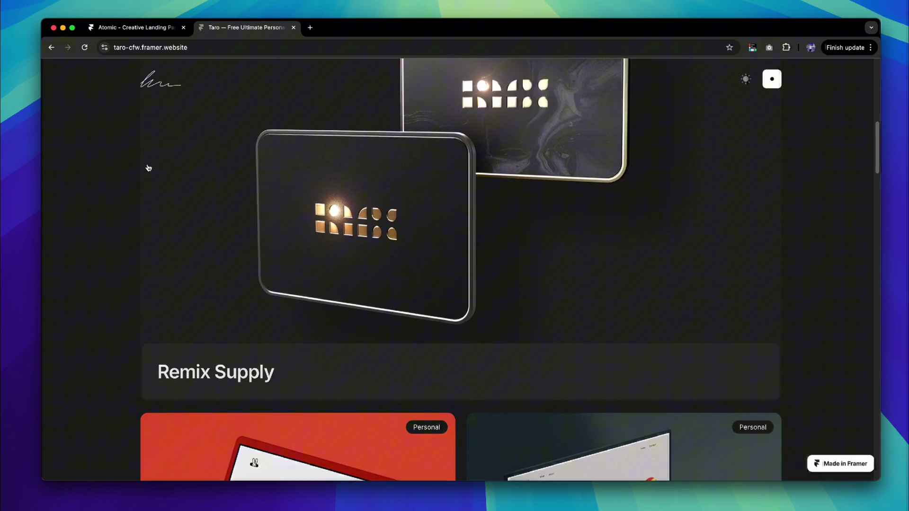
scroll(148, 168, down, 4)
scroll(149, 168, up, 1)
scroll(149, 168, up, 3)
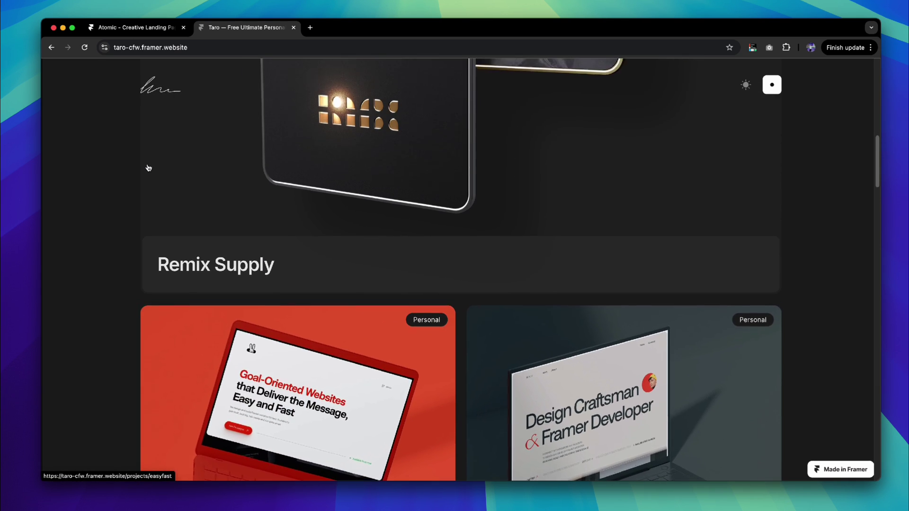
scroll(149, 168, down, 1)
scroll(148, 168, down, 2)
scroll(149, 167, down, 2)
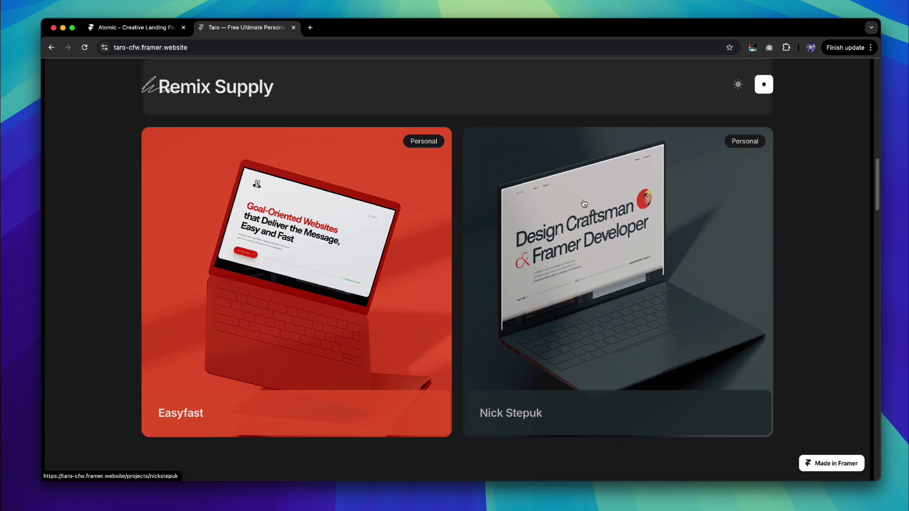
click(584, 204)
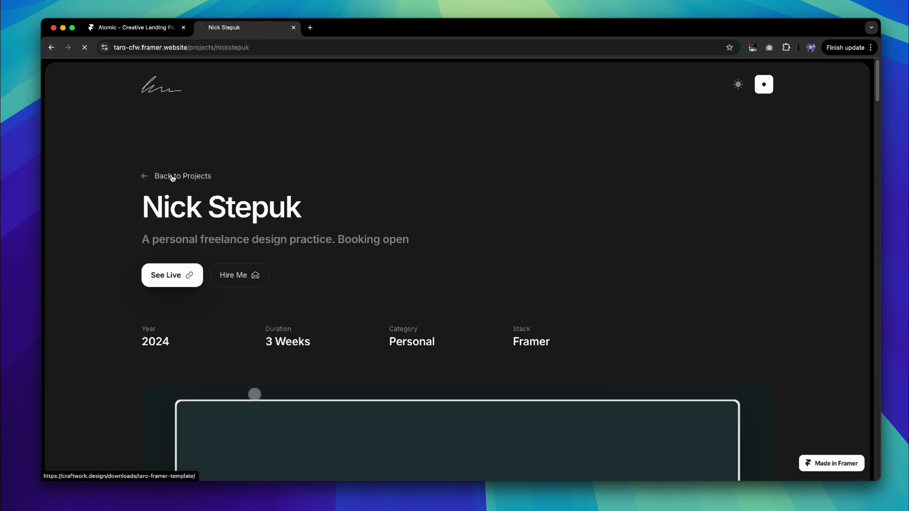
click(172, 178)
scroll(514, 217, down, 15)
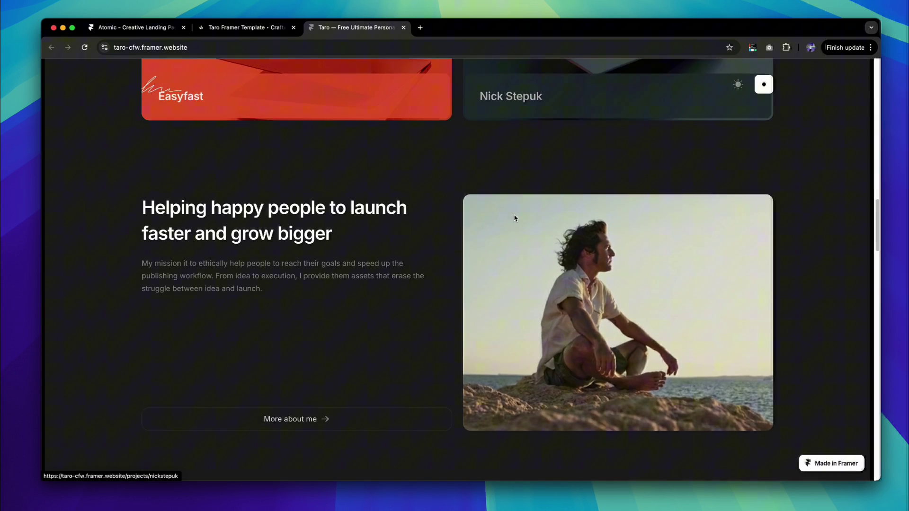
scroll(514, 218, down, 2)
scroll(515, 217, up, 2)
scroll(515, 218, down, 2)
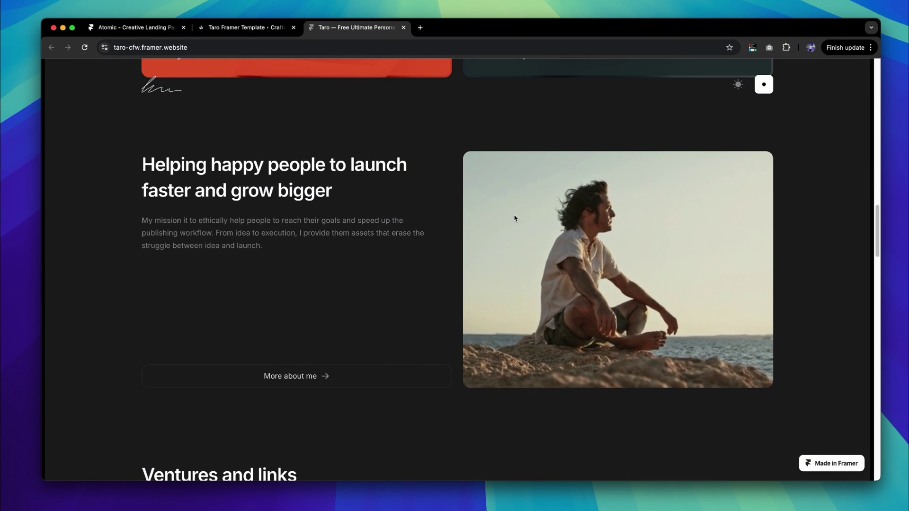
scroll(514, 218, down, 1)
scroll(514, 218, down, 4)
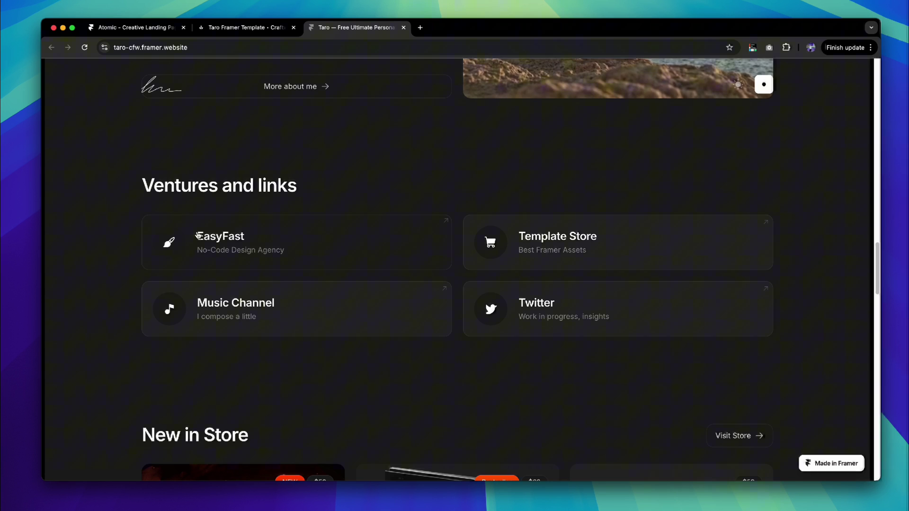
scroll(197, 235, up, 3)
scroll(197, 236, up, 3)
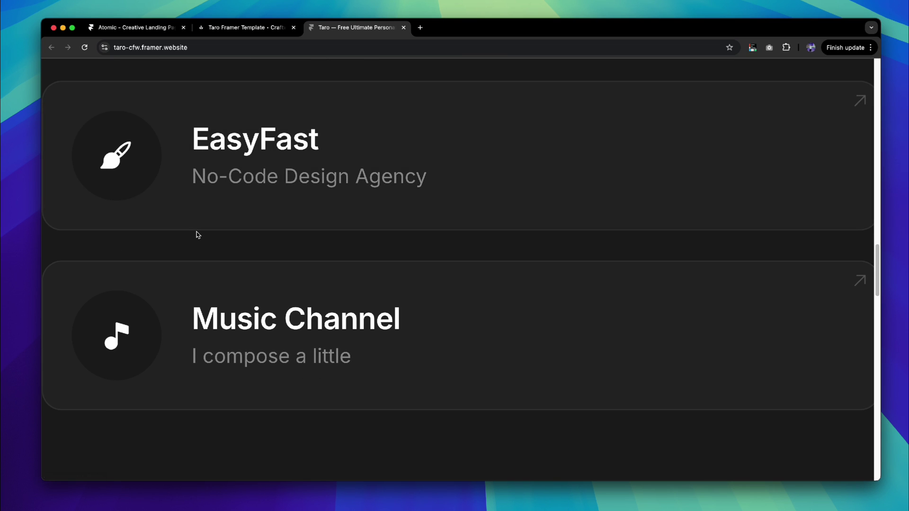
scroll(197, 236, down, 3)
scroll(197, 235, down, 2)
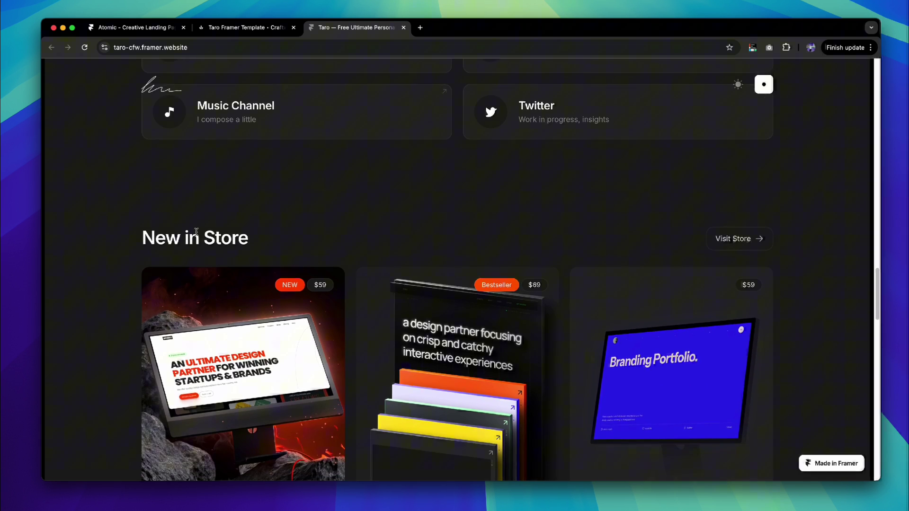
scroll(197, 235, down, 2)
scroll(197, 235, down, 1)
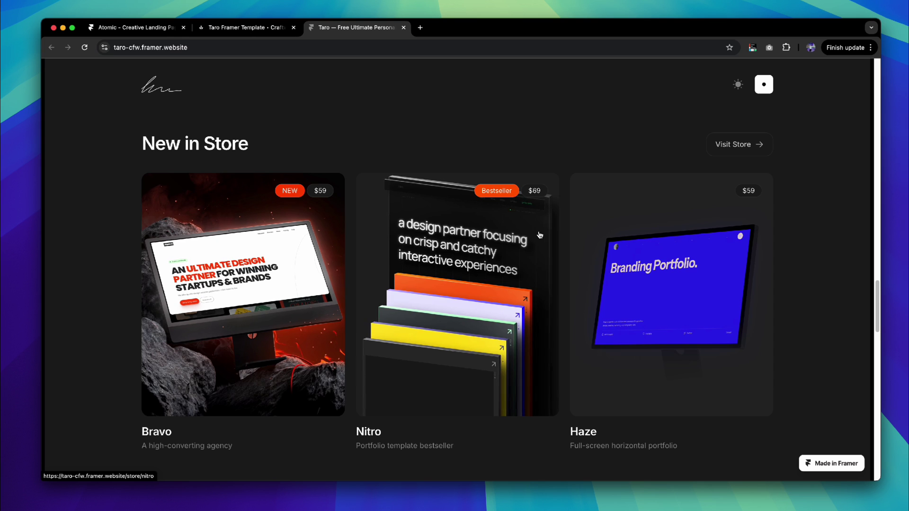
scroll(665, 247, down, 1)
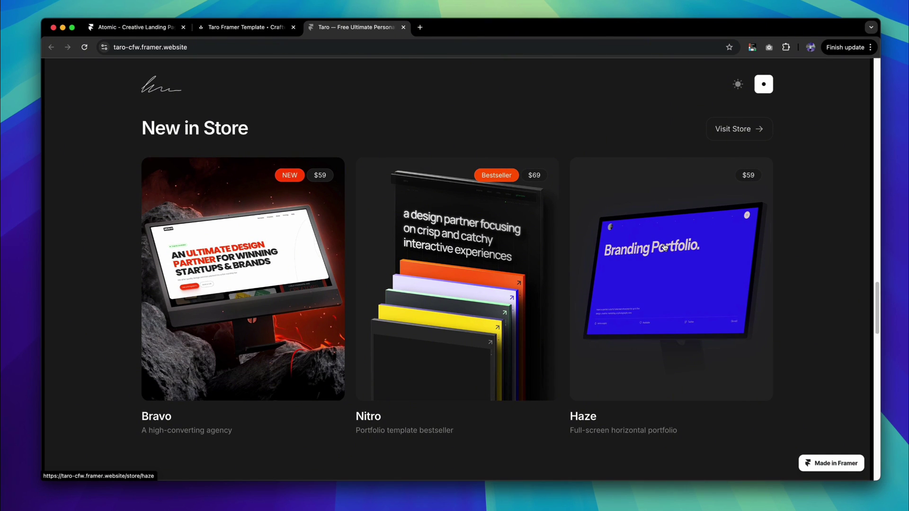
scroll(660, 248, down, 10)
scroll(661, 248, down, 3)
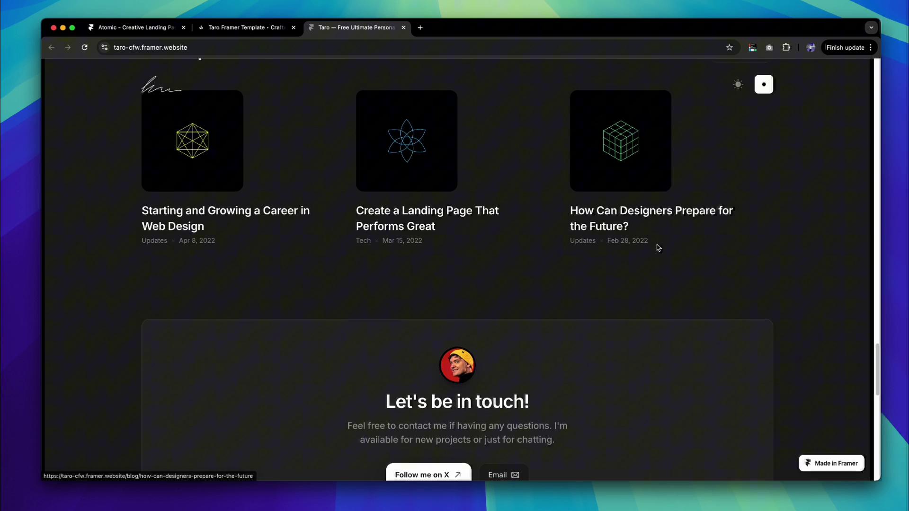
scroll(658, 247, up, 2)
scroll(658, 247, down, 3)
scroll(657, 247, down, 3)
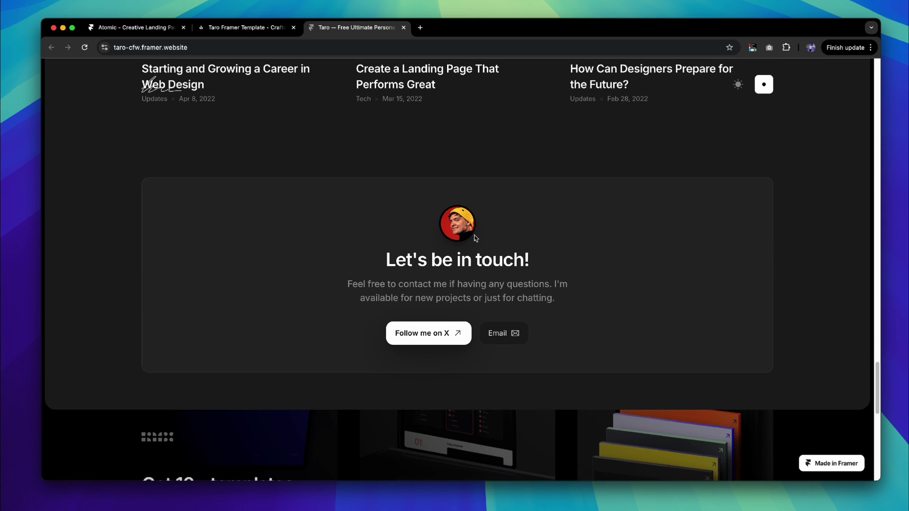
scroll(469, 239, down, 3)
scroll(465, 236, down, 2)
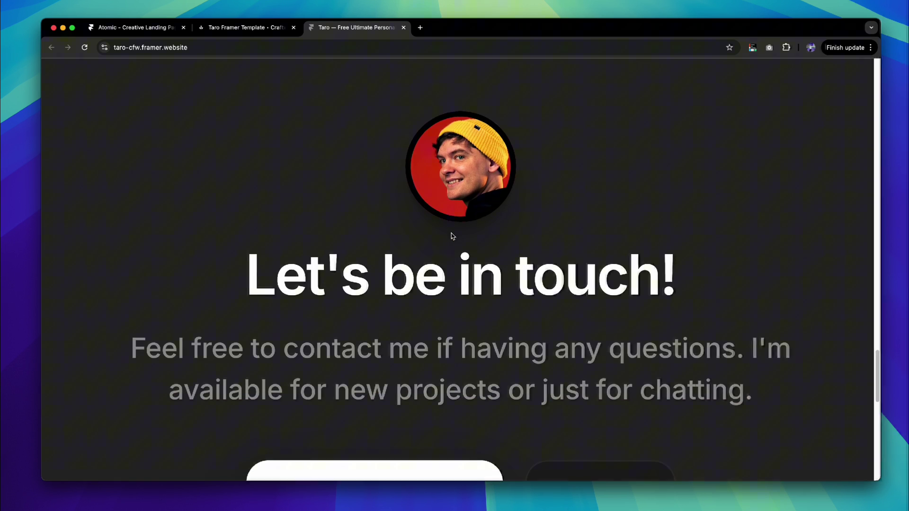
scroll(481, 235, down, 3)
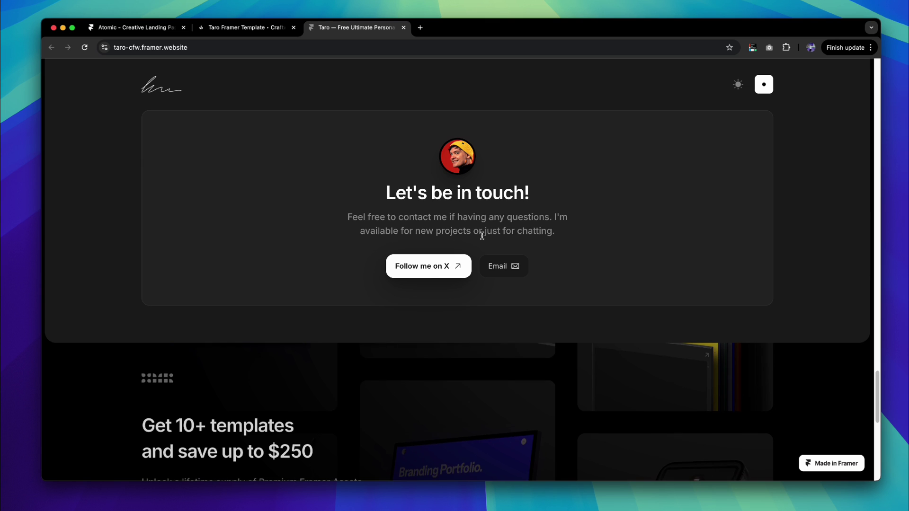
scroll(482, 237, down, 3)
scroll(482, 238, down, 3)
scroll(481, 239, down, 1)
scroll(482, 239, down, 1)
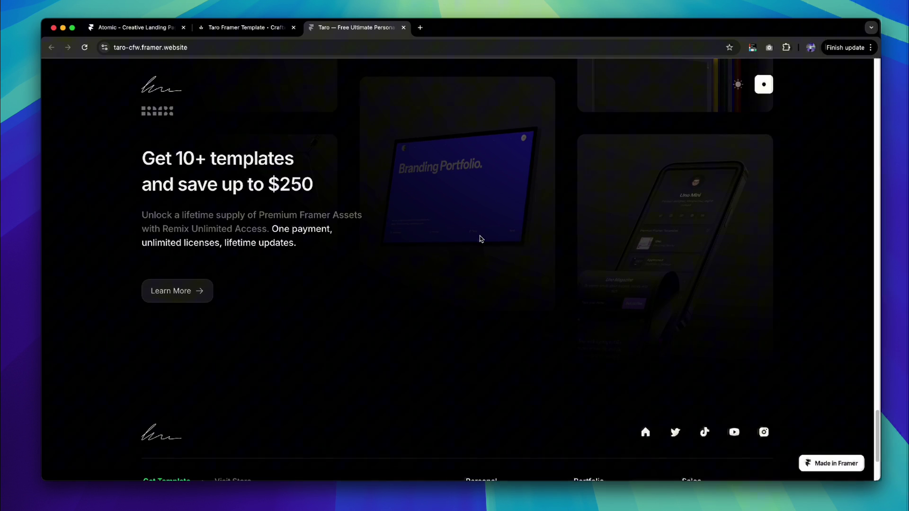
scroll(482, 239, down, 1)
scroll(479, 238, down, 2)
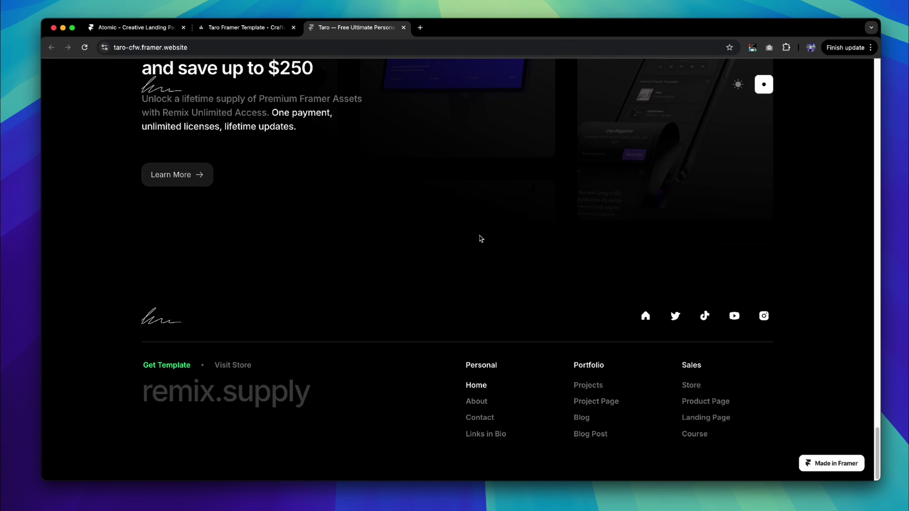
scroll(397, 220, up, 1)
scroll(319, 203, up, 2)
scroll(274, 280, up, 2)
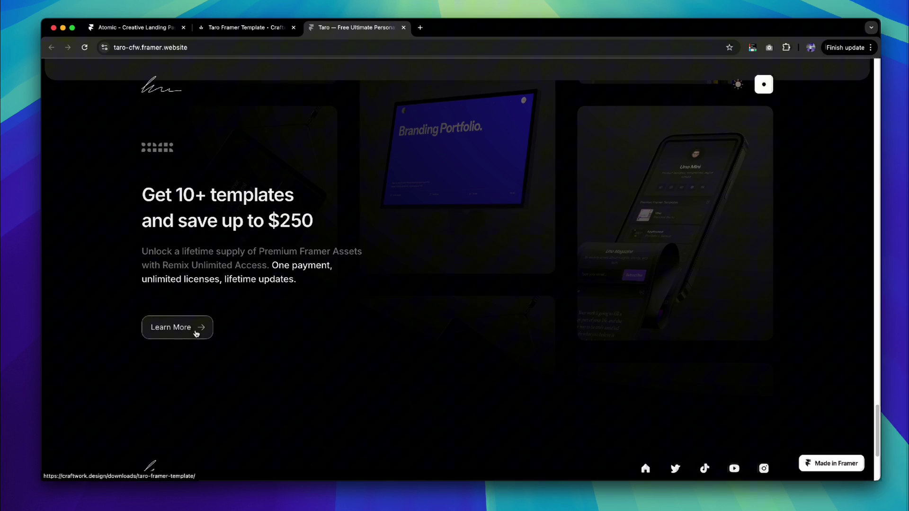
scroll(346, 302, down, 1)
scroll(347, 297, down, 2)
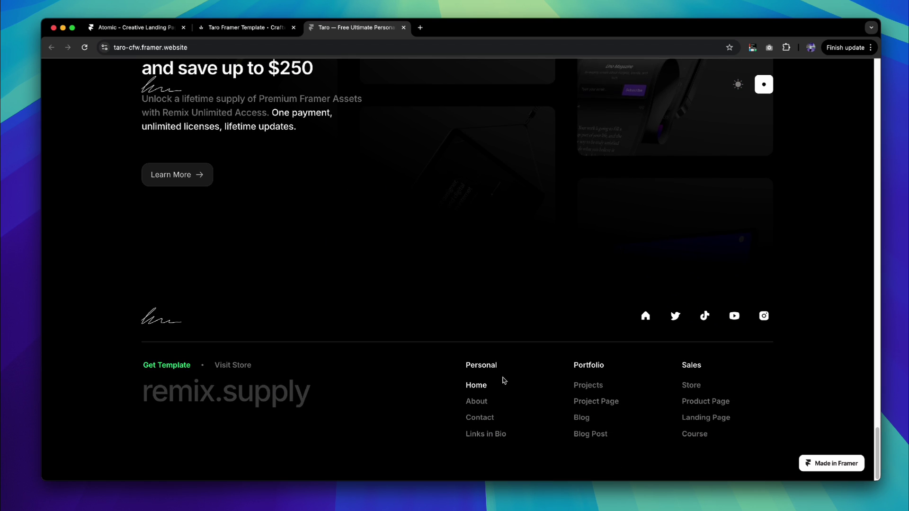
Visit the Taro About and Blog pages from the footer and open the first blog post
click(477, 402)
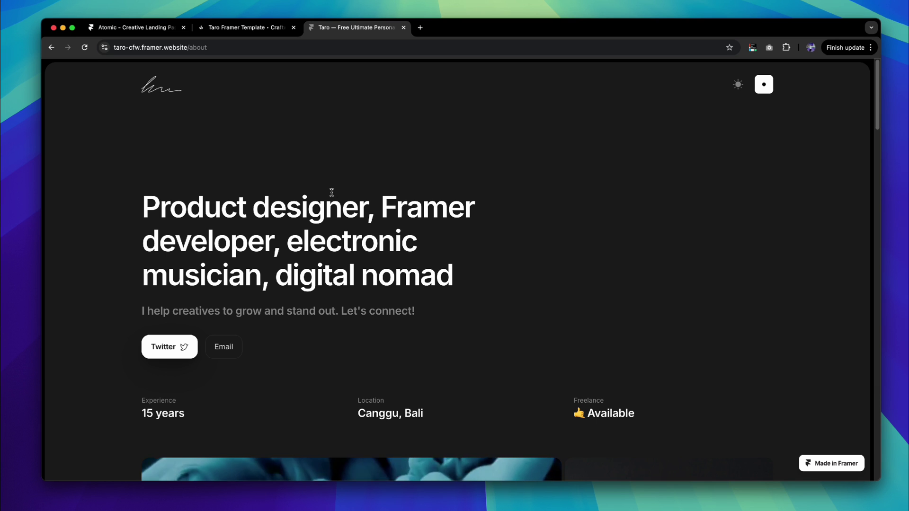
scroll(331, 192, down, 1)
scroll(332, 193, down, 2)
scroll(330, 193, down, 2)
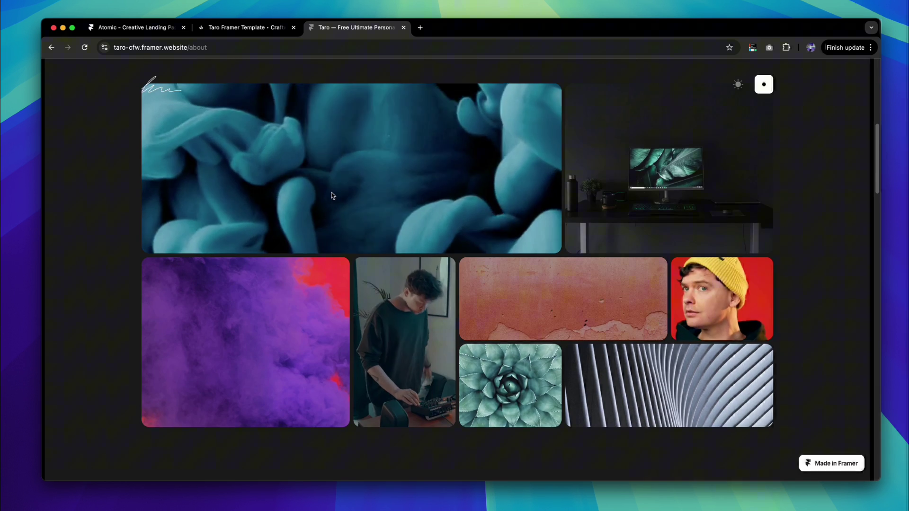
scroll(330, 196, down, 2)
scroll(330, 197, down, 2)
scroll(326, 197, down, 3)
scroll(327, 194, down, 3)
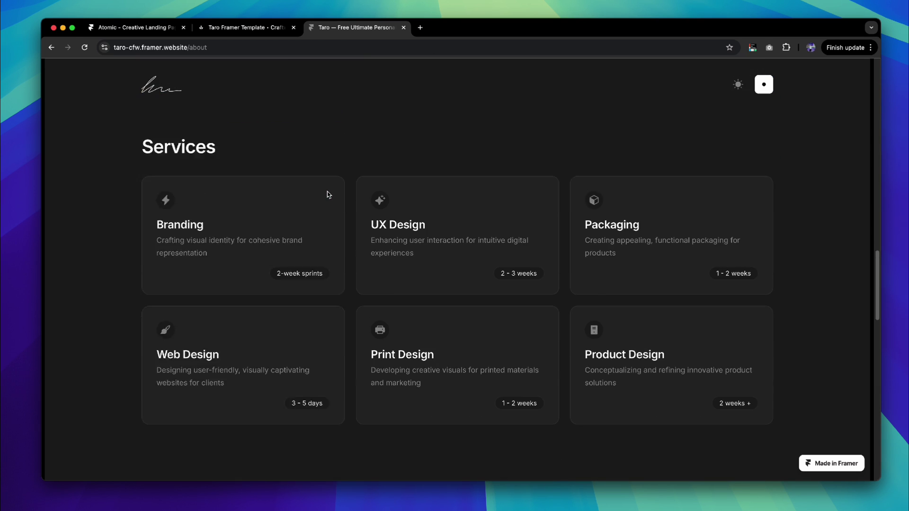
scroll(327, 194, down, 2)
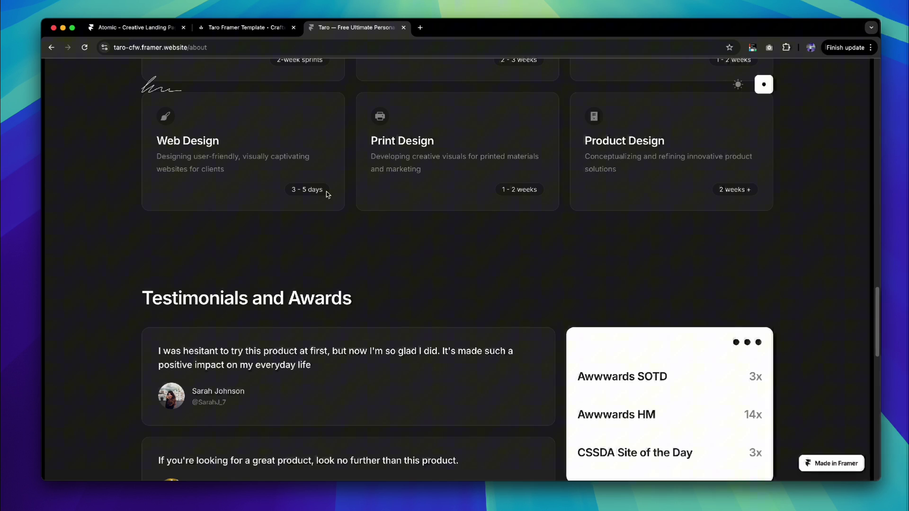
scroll(327, 199, up, 3)
scroll(327, 203, up, 2)
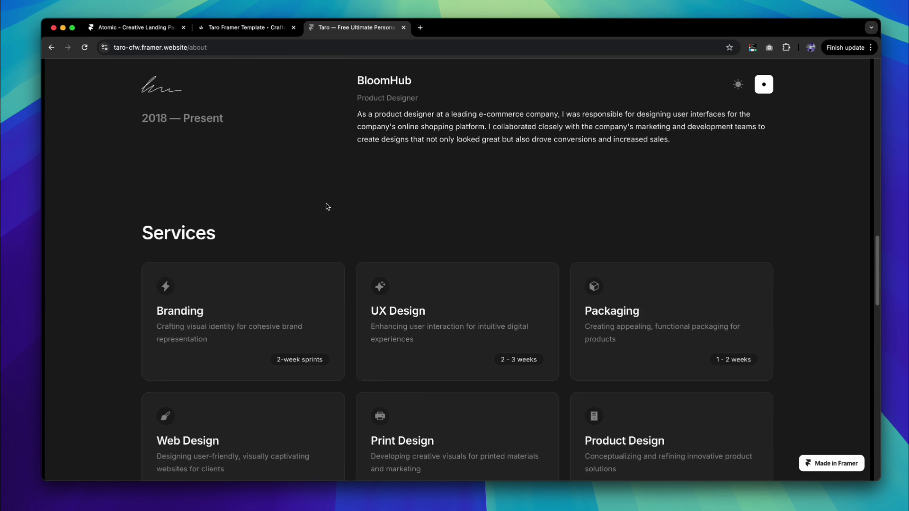
scroll(326, 205, up, 3)
scroll(326, 207, down, 3)
scroll(325, 206, down, 5)
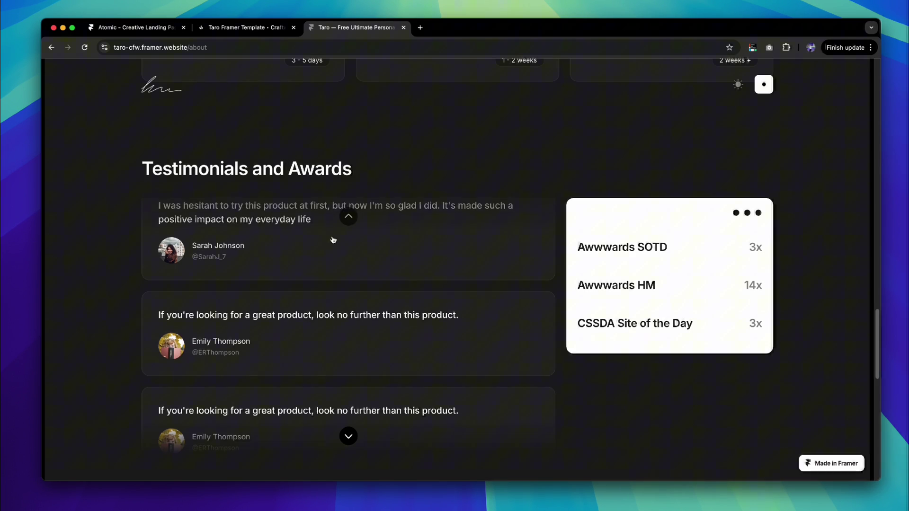
scroll(335, 294, down, 3)
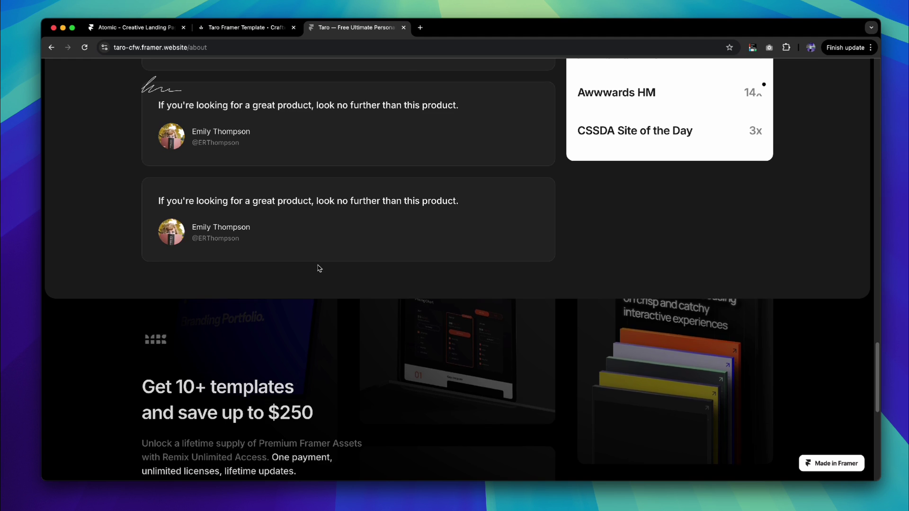
scroll(319, 266, up, 3)
scroll(321, 268, up, 1)
scroll(322, 267, down, 3)
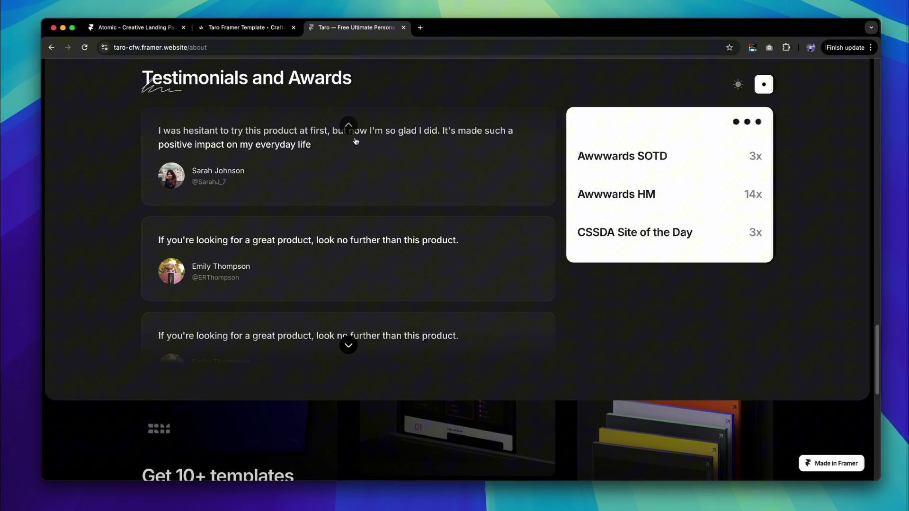
scroll(349, 346, down, 1)
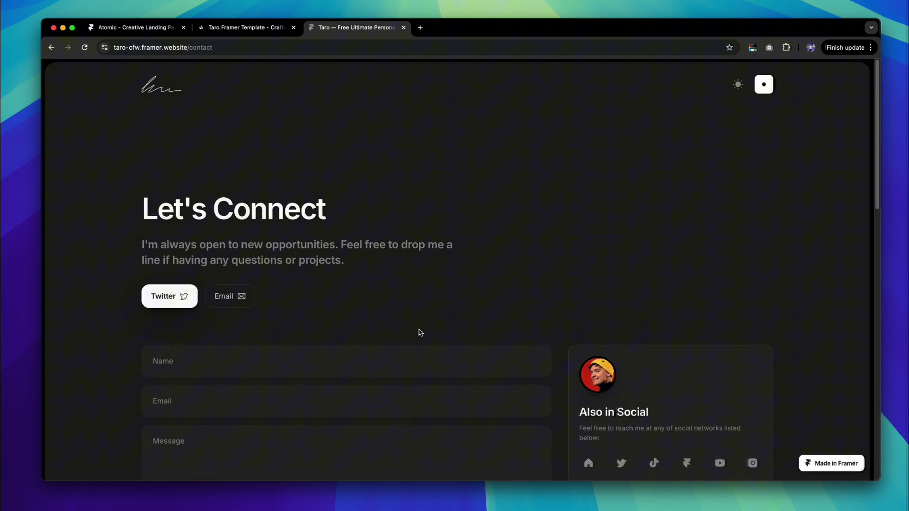
scroll(369, 261, down, 3)
scroll(368, 256, down, 2)
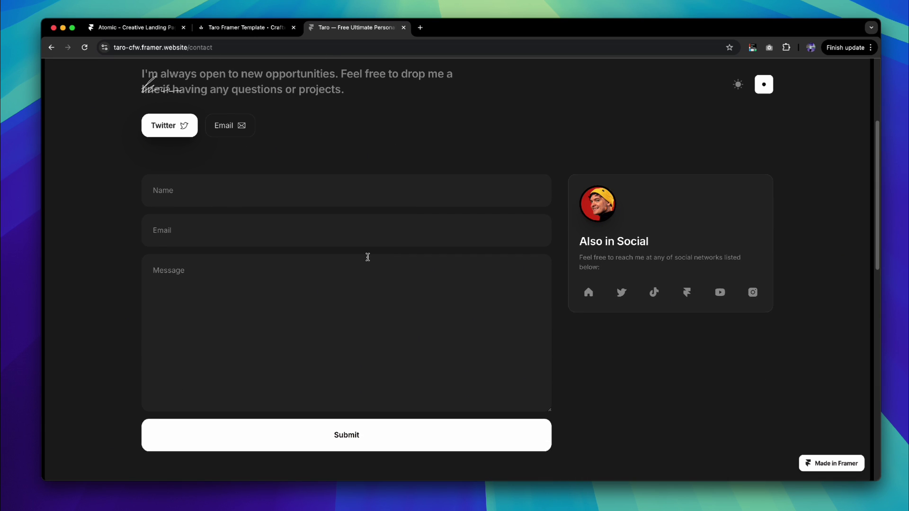
scroll(366, 257, down, 5)
scroll(354, 270, down, 5)
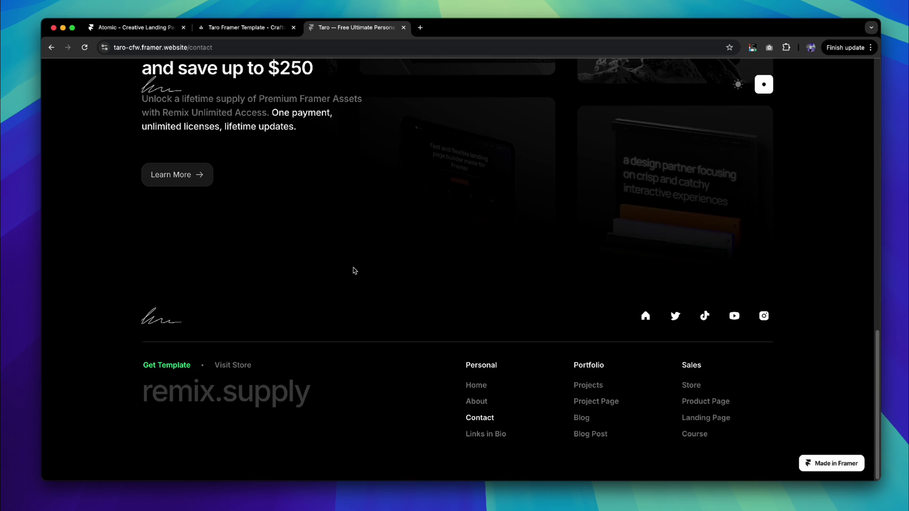
click(581, 417)
scroll(511, 355, down, 4)
scroll(461, 306, down, 5)
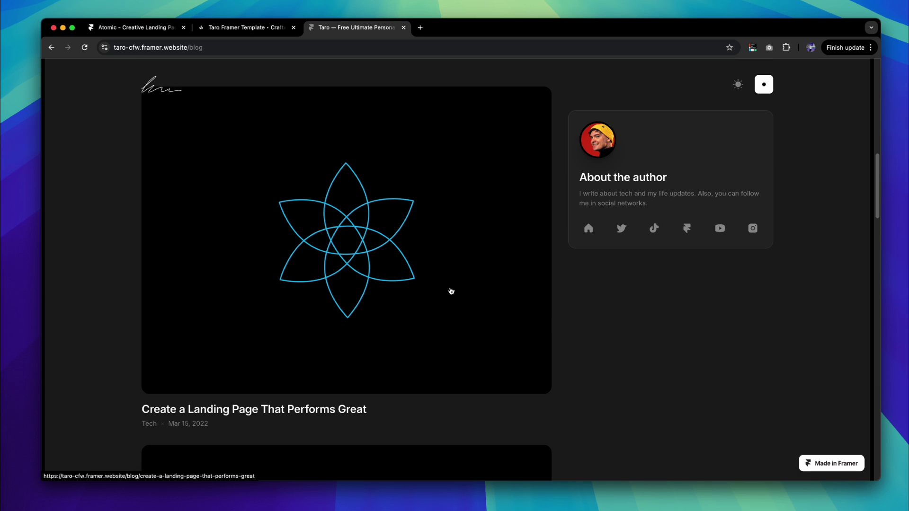
click(437, 262)
scroll(454, 284, down, 2)
scroll(497, 313, down, 5)
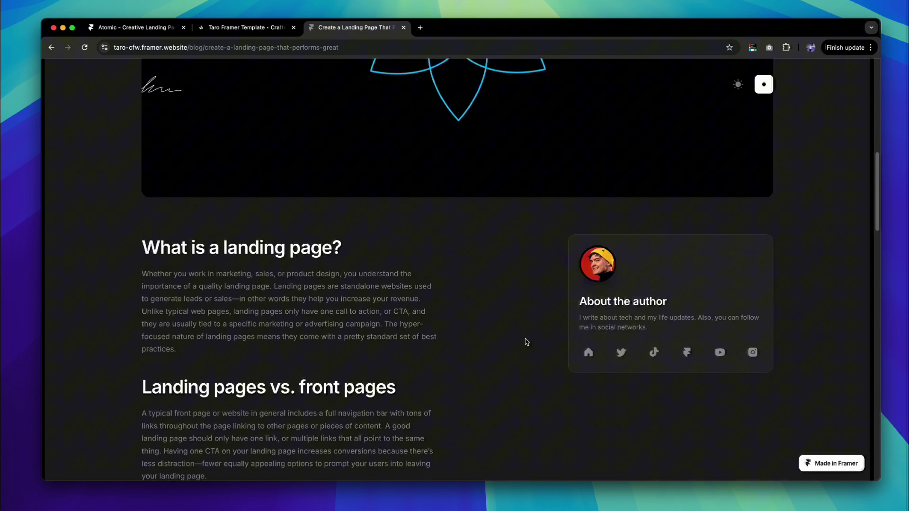
scroll(554, 356, down, 10)
scroll(579, 378, down, 5)
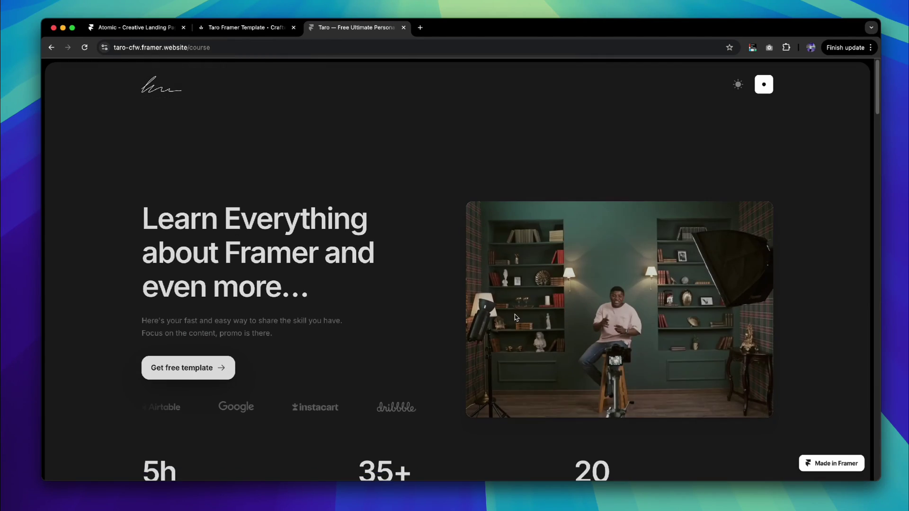
scroll(497, 316, down, 6)
scroll(495, 318, down, 5)
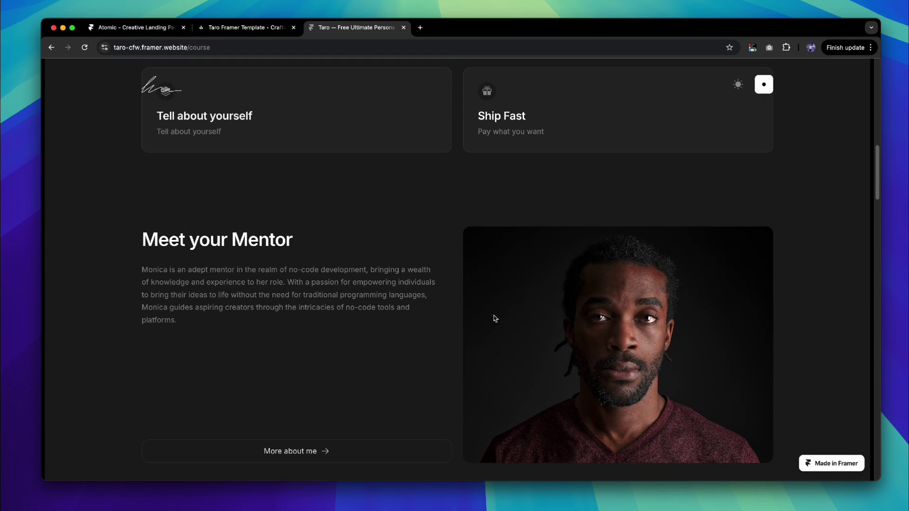
scroll(498, 323, down, 4)
scroll(499, 329, down, 2)
scroll(498, 328, down, 2)
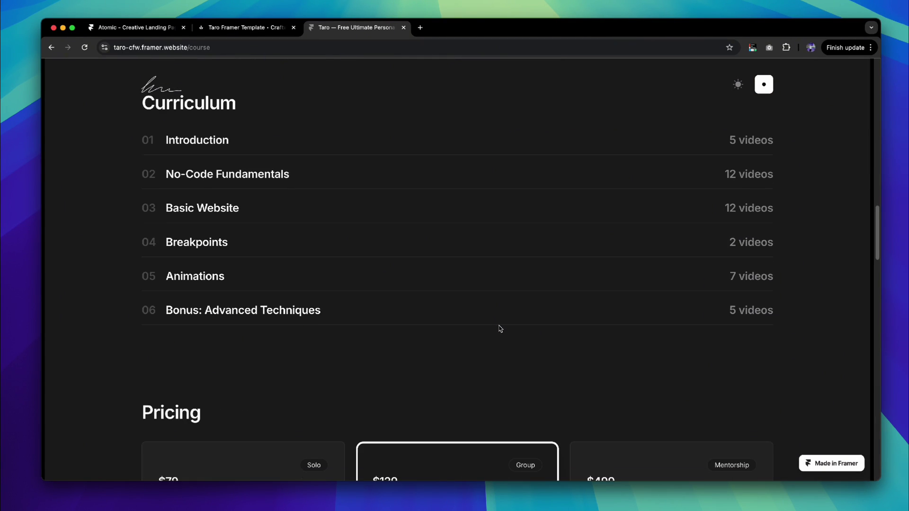
scroll(500, 329, down, 5)
scroll(501, 330, down, 3)
scroll(502, 331, down, 2)
scroll(502, 331, down, 3)
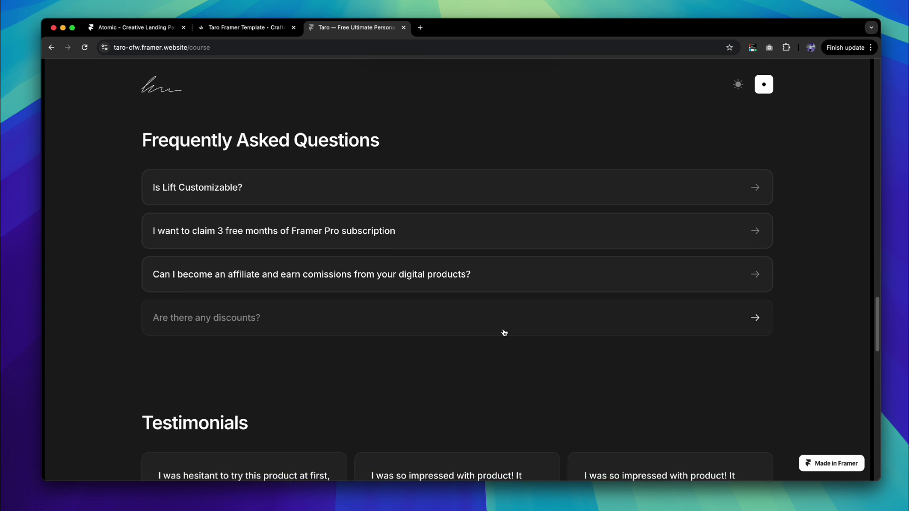
scroll(503, 331, down, 3)
scroll(504, 331, down, 3)
scroll(505, 333, down, 3)
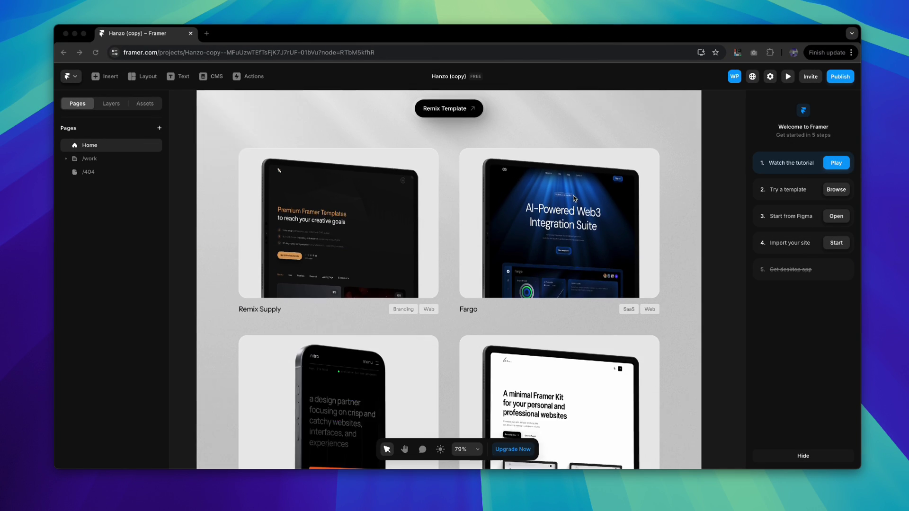
scroll(578, 193, down, 5)
scroll(574, 199, up, 3)
scroll(574, 198, down, 5)
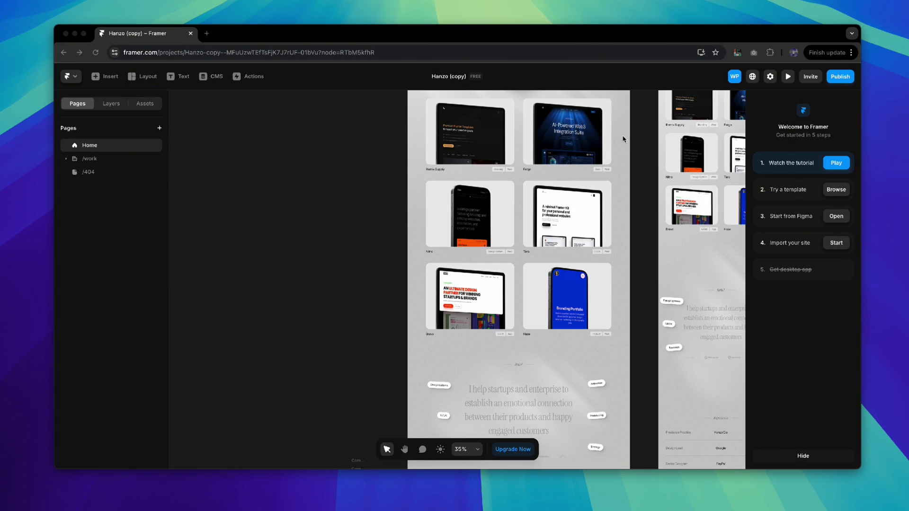
drag(623, 138, 468, 335)
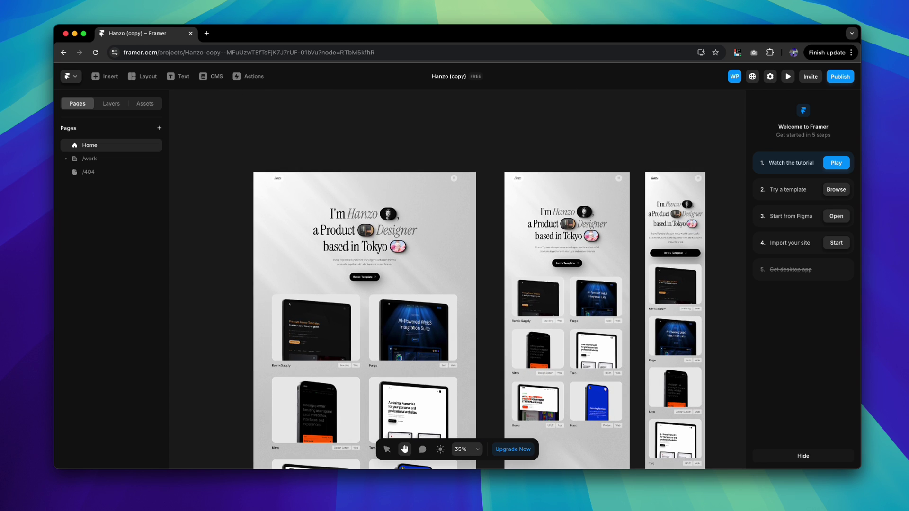
scroll(405, 298, down, 5)
scroll(388, 295, down, 5)
scroll(388, 294, up, 3)
scroll(372, 271, up, 3)
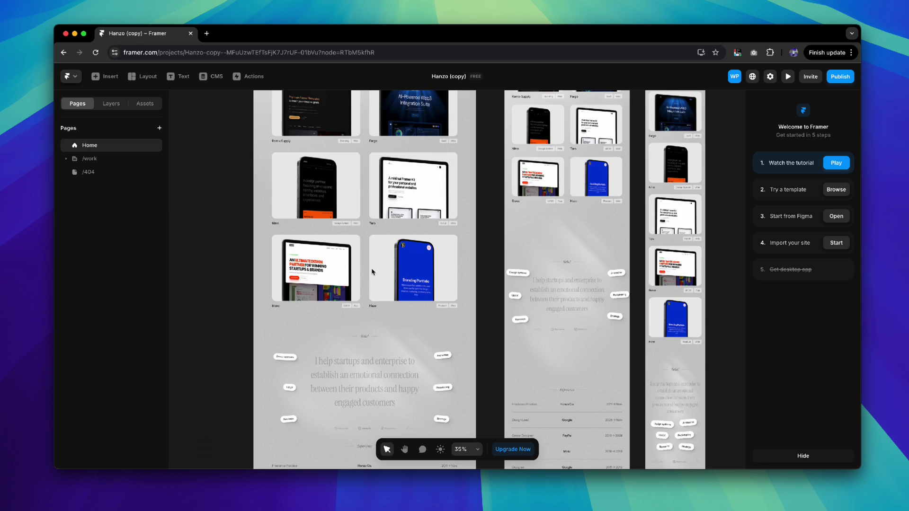
scroll(304, 174, up, 5)
scroll(300, 174, up, 3)
scroll(284, 184, up, 3)
scroll(299, 197, up, 3)
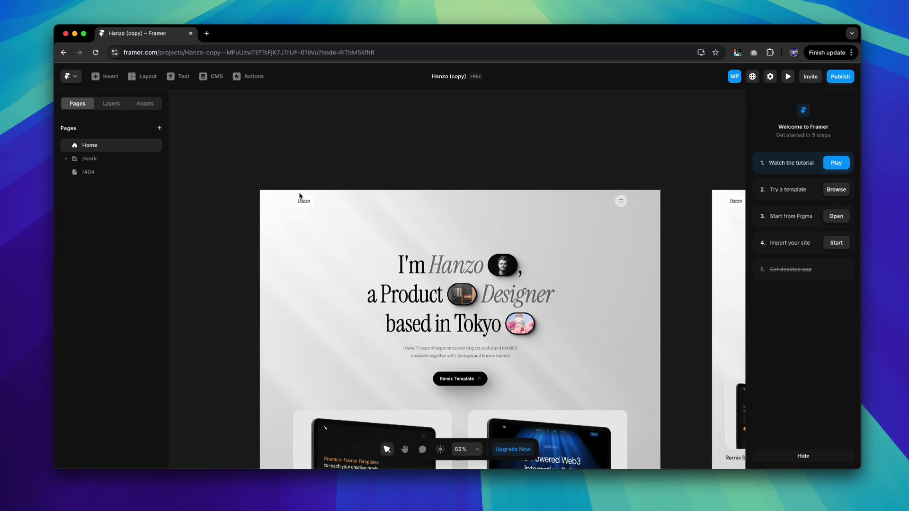
Preview Hanzo full size and view the Fargo and Remix Supply project pages, returning home each time
click(270, 177)
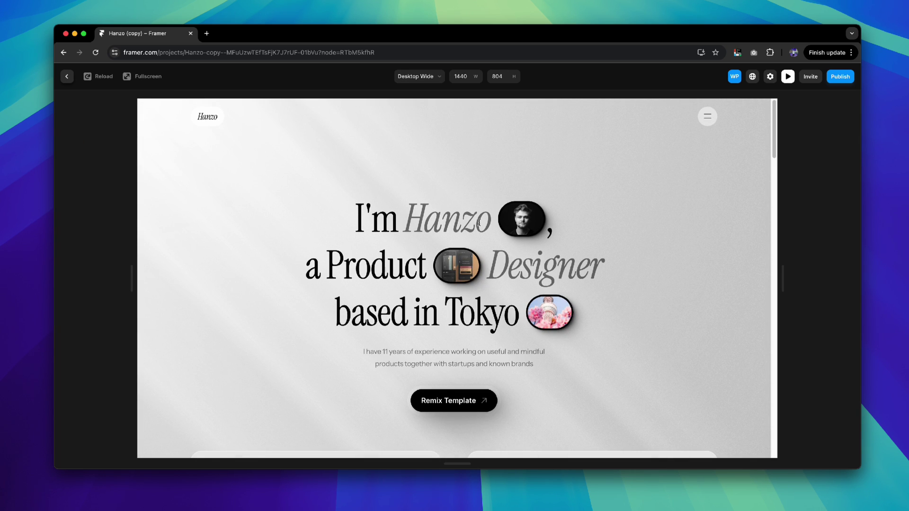
scroll(479, 223, down, 1)
scroll(453, 384, down, 2)
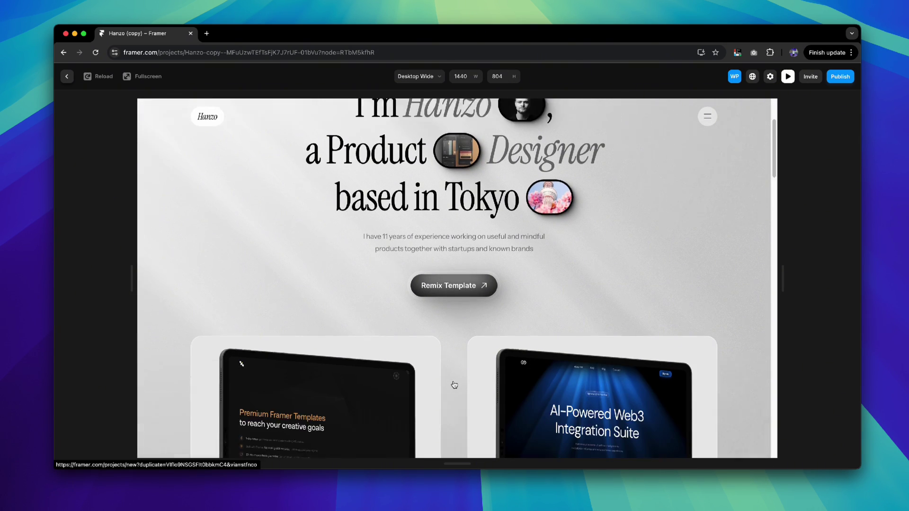
scroll(454, 385, down, 1)
scroll(454, 384, down, 3)
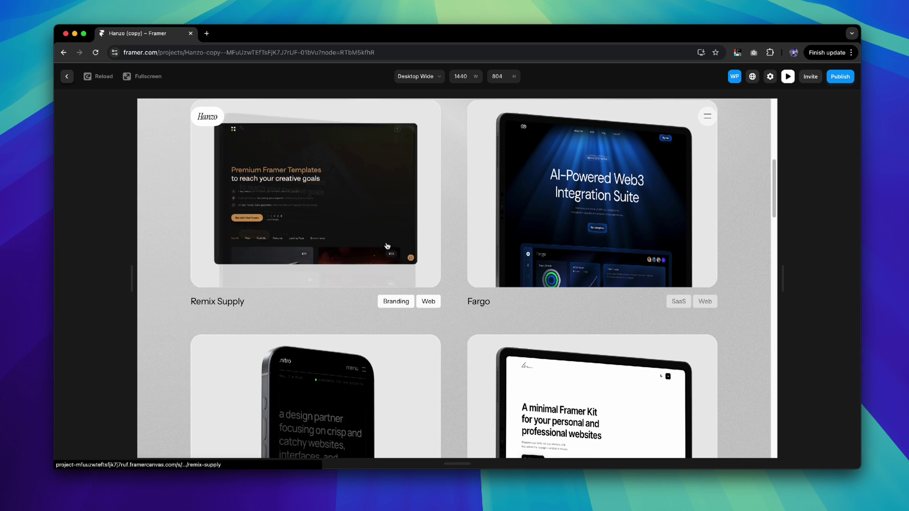
click(540, 236)
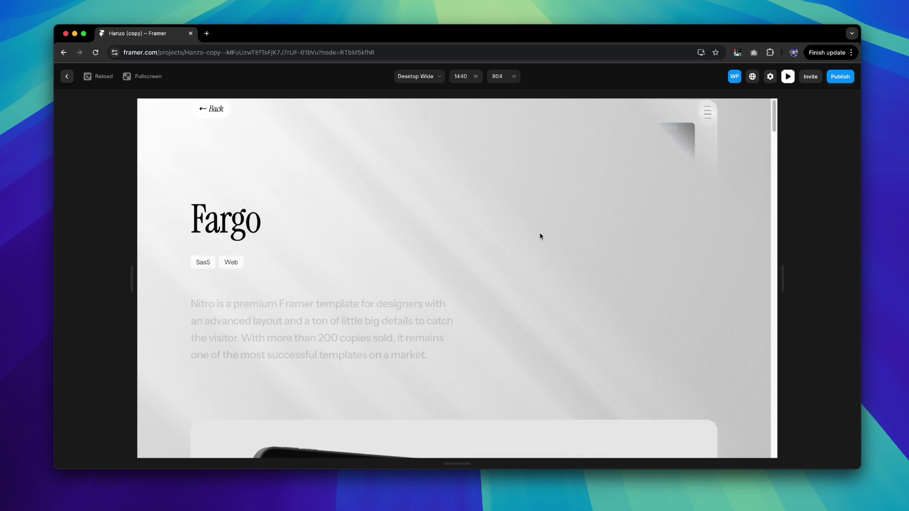
scroll(341, 215, down, 2)
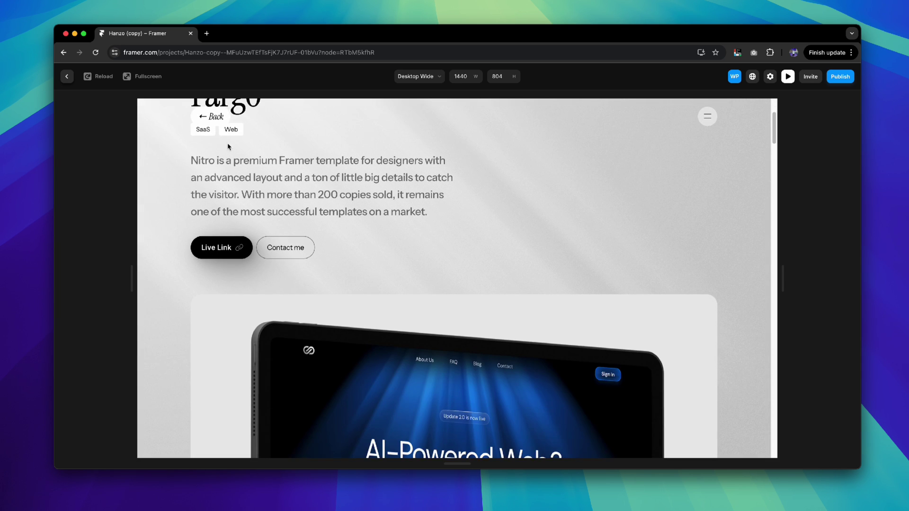
scroll(228, 146, down, 1)
scroll(223, 134, down, 1)
click(216, 115)
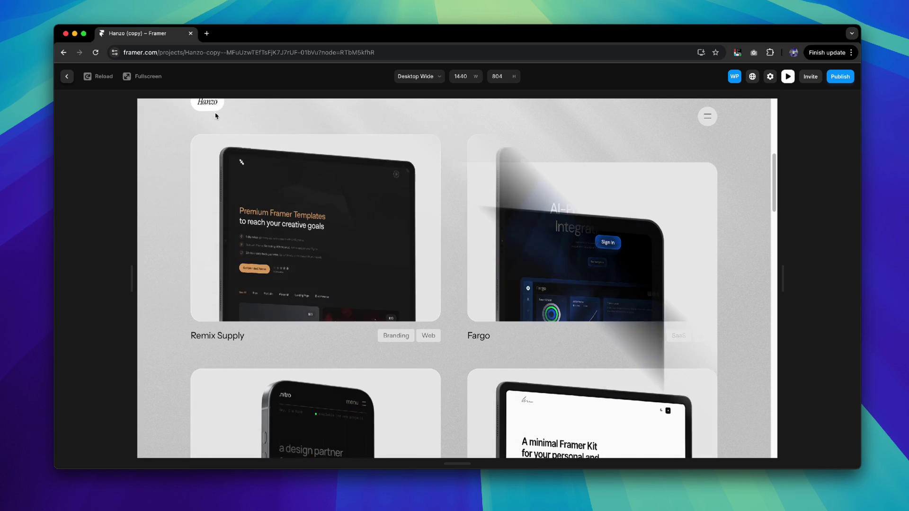
click(283, 231)
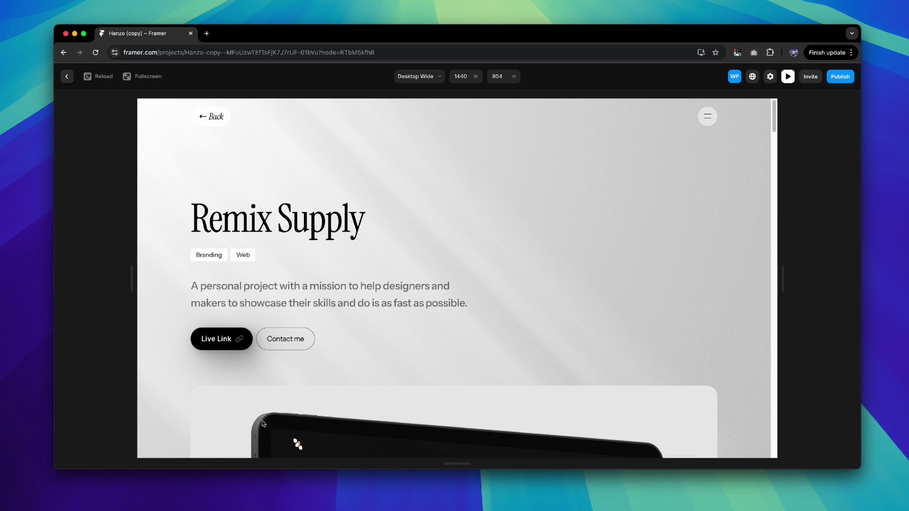
click(215, 117)
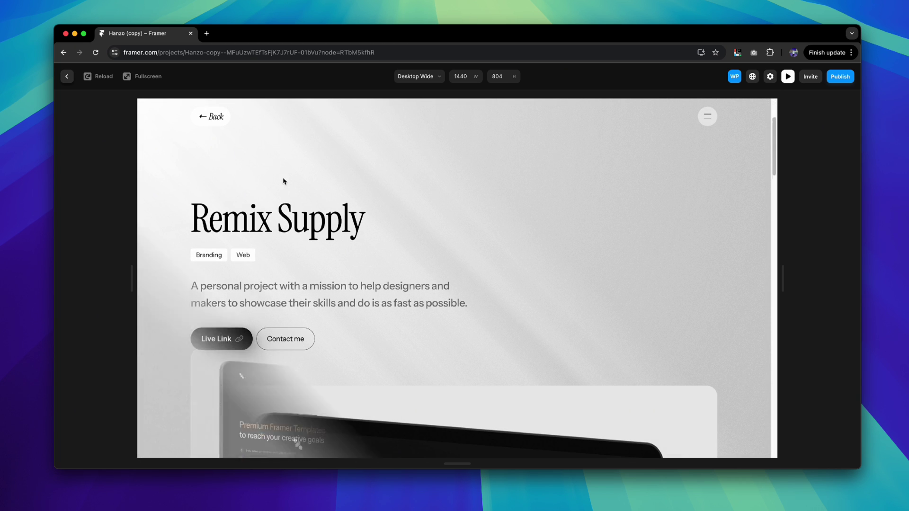
scroll(341, 248, down, 5)
scroll(365, 297, down, 5)
scroll(365, 297, down, 3)
scroll(680, 245, down, 2)
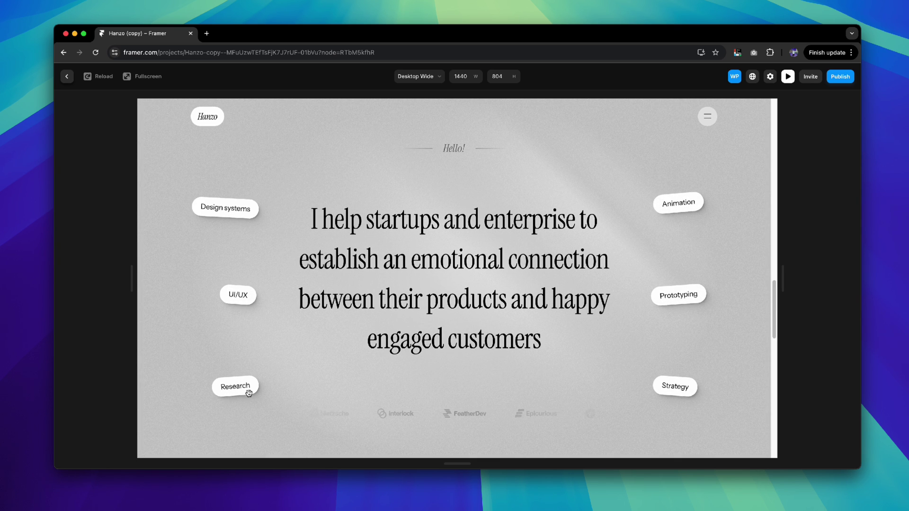
scroll(357, 310, down, 1)
scroll(498, 329, down, 2)
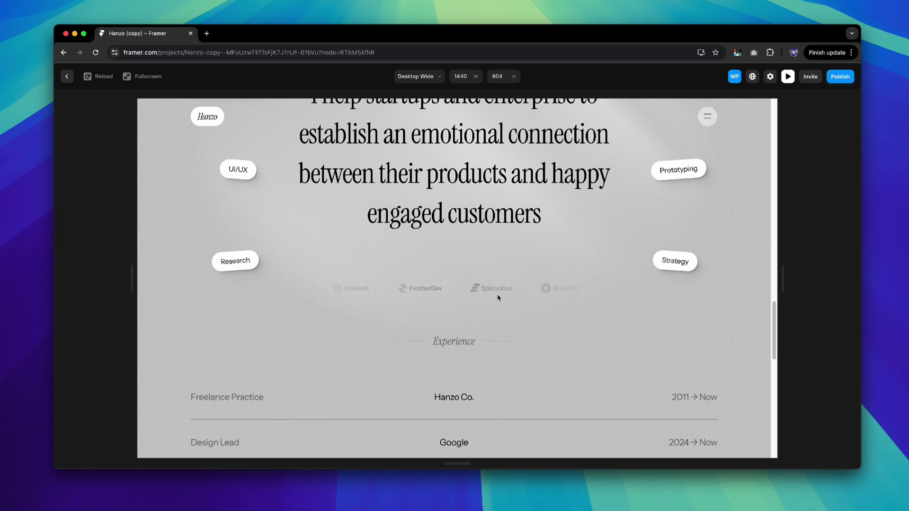
scroll(497, 298, down, 2)
scroll(497, 302, down, 3)
scroll(497, 307, down, 3)
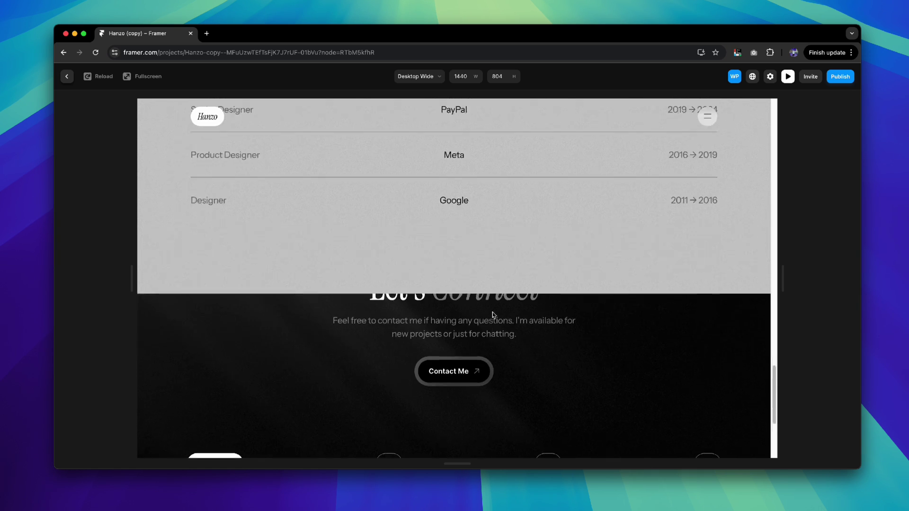
scroll(492, 312, down, 2)
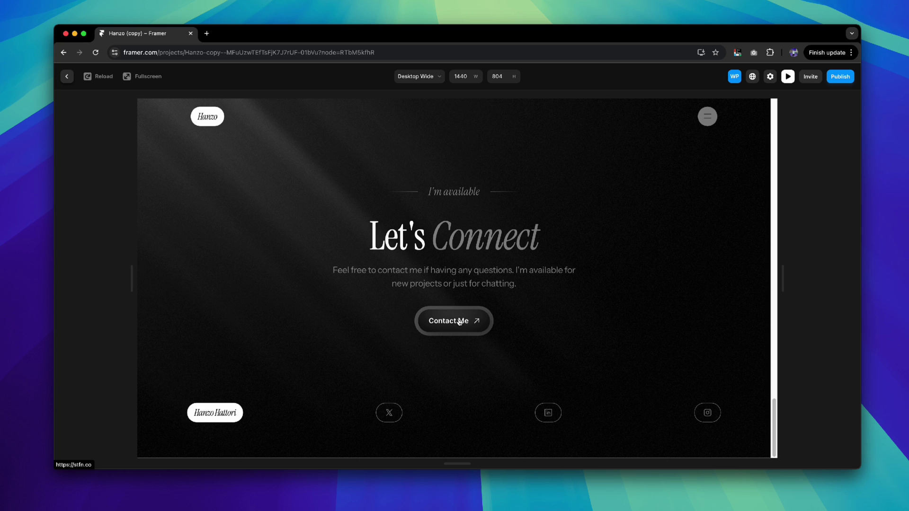
scroll(576, 319, up, 1)
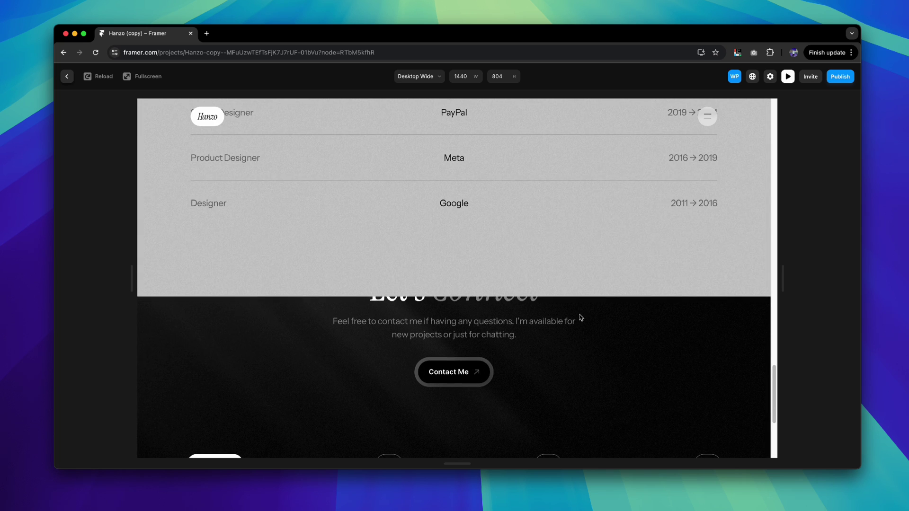
From the Hanzo hamburger menu, jump to the Contact section, then the About section
click(710, 122)
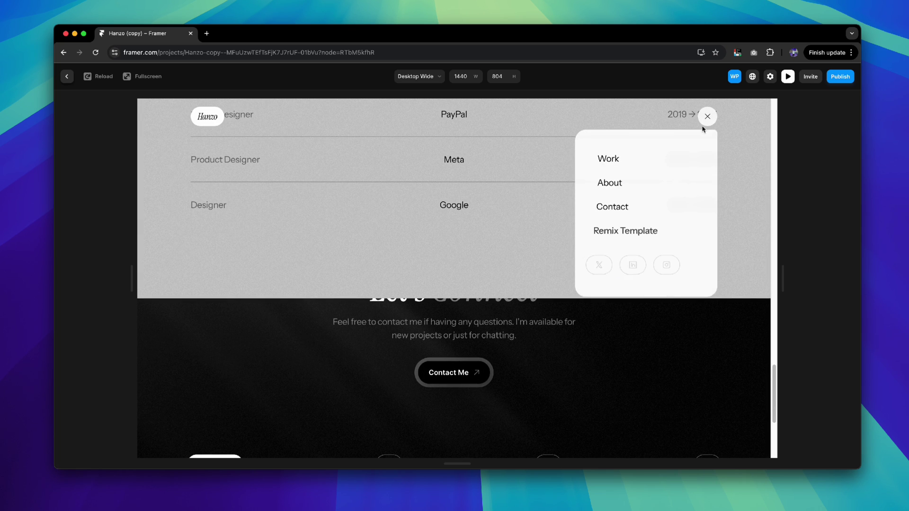
click(614, 206)
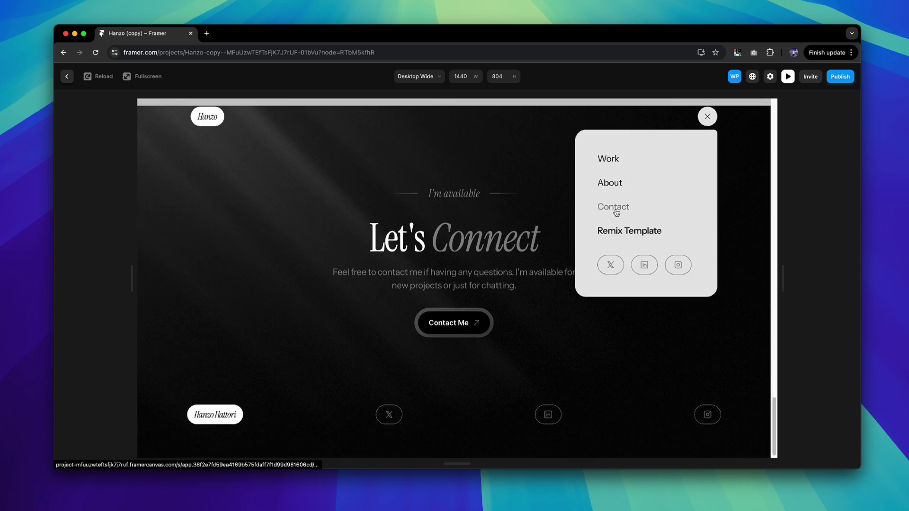
click(610, 184)
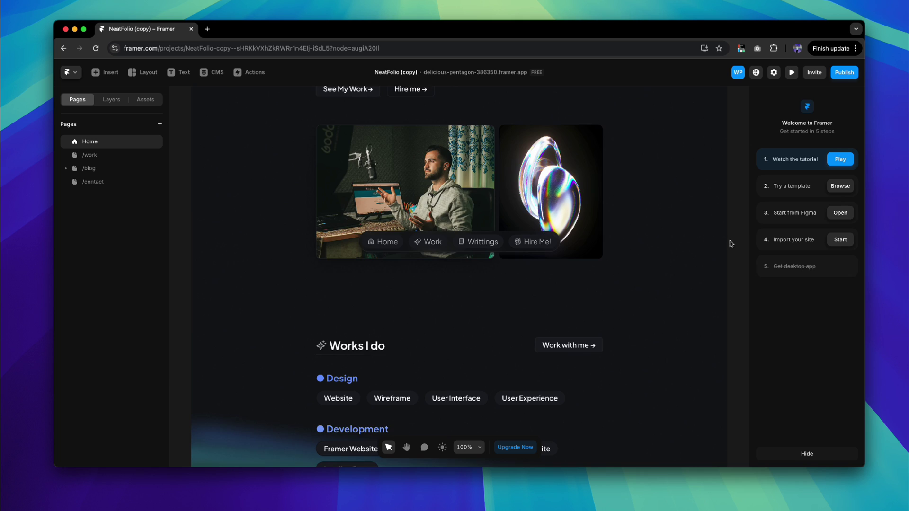
scroll(729, 244, down, 3)
scroll(684, 251, down, 5)
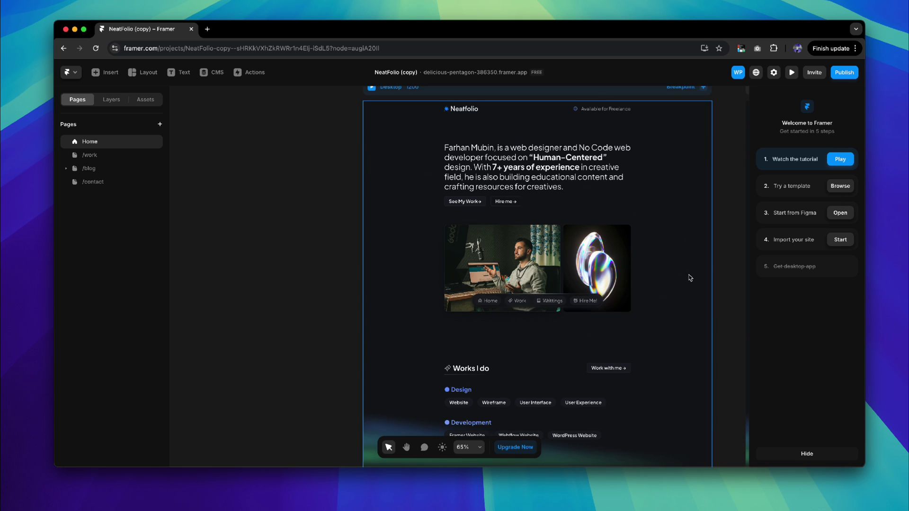
scroll(686, 280, down, 5)
scroll(686, 256, down, 5)
scroll(705, 217, down, 5)
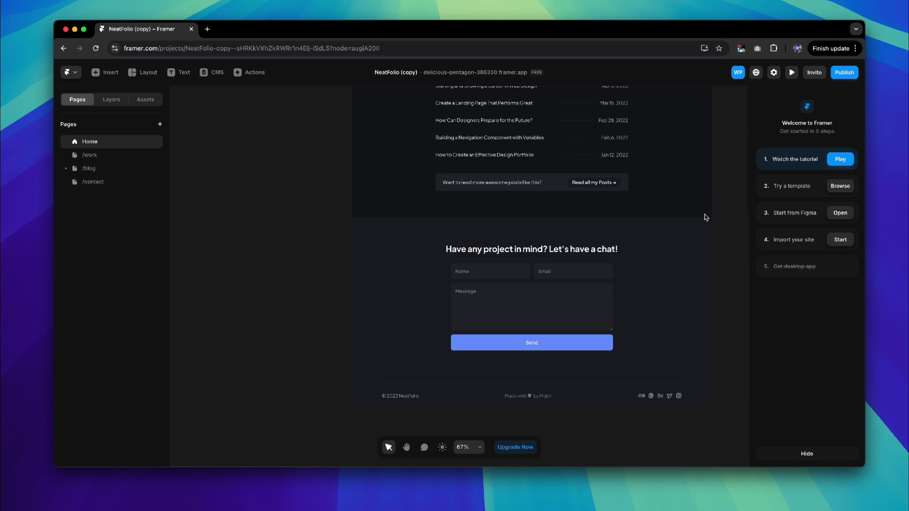
scroll(471, 217, up, 10)
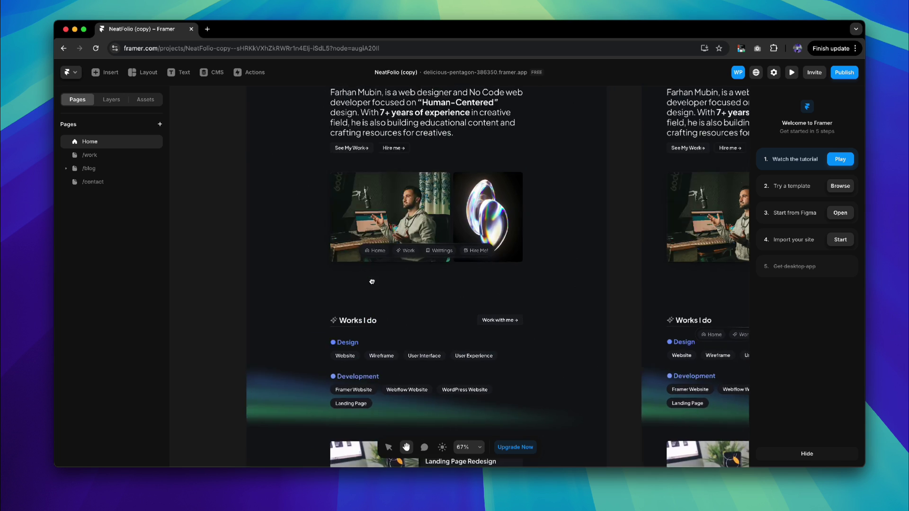
scroll(371, 282, up, 2)
Launch the NeatFolio live preview and open its Writtings blog page
click(242, 99)
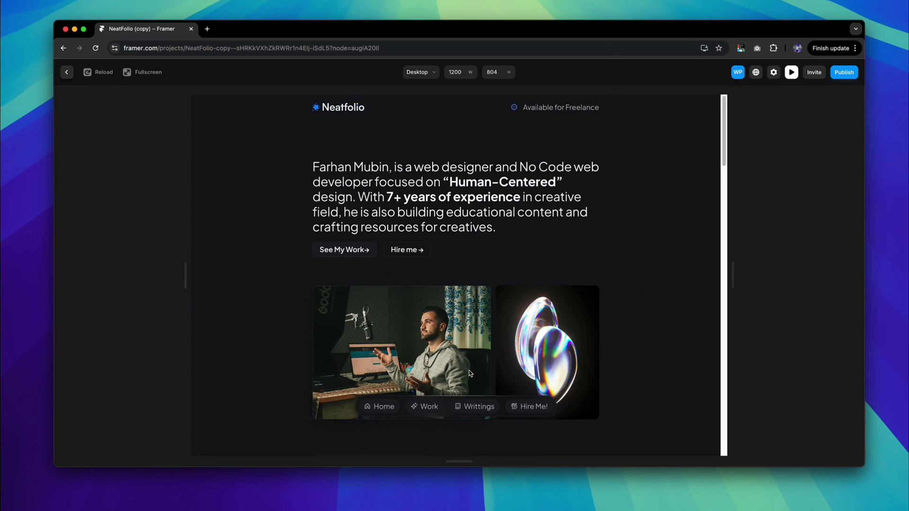
scroll(455, 371, down, 3)
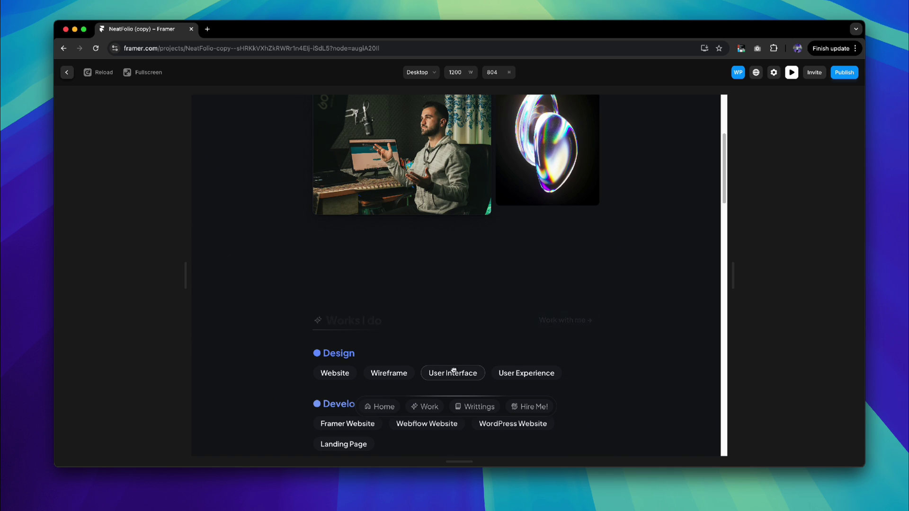
scroll(452, 362, down, 2)
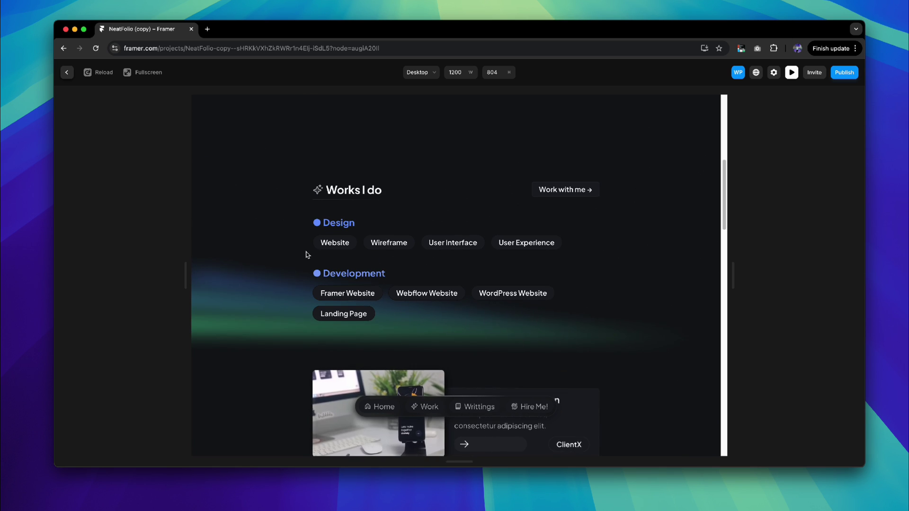
scroll(420, 260, down, 2)
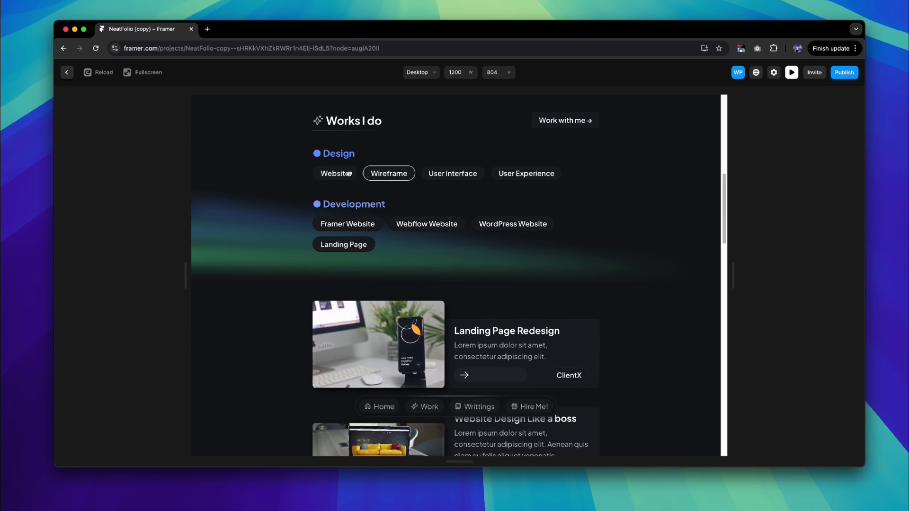
scroll(513, 240, down, 3)
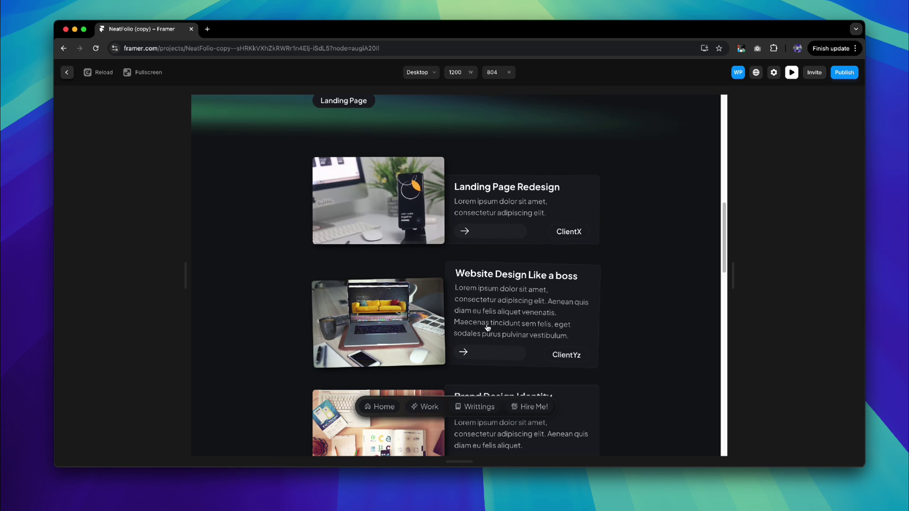
scroll(489, 345, down, 2)
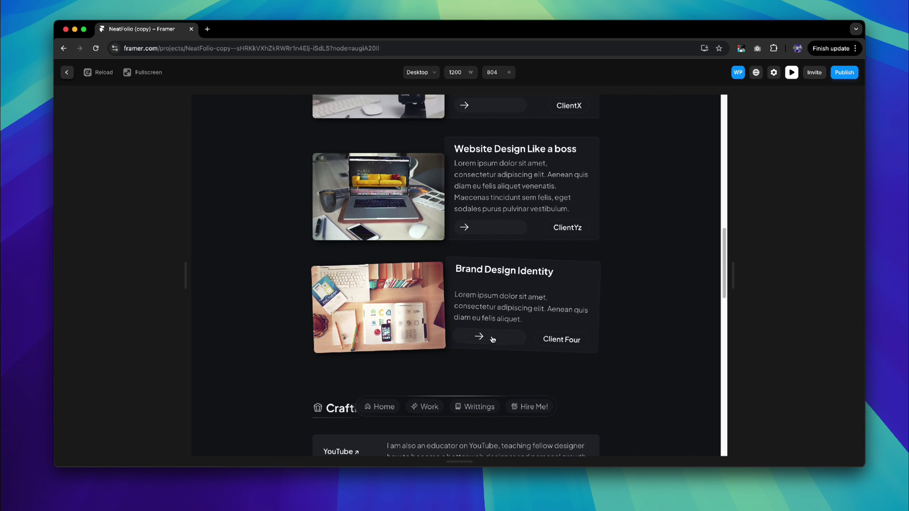
scroll(492, 339, down, 1)
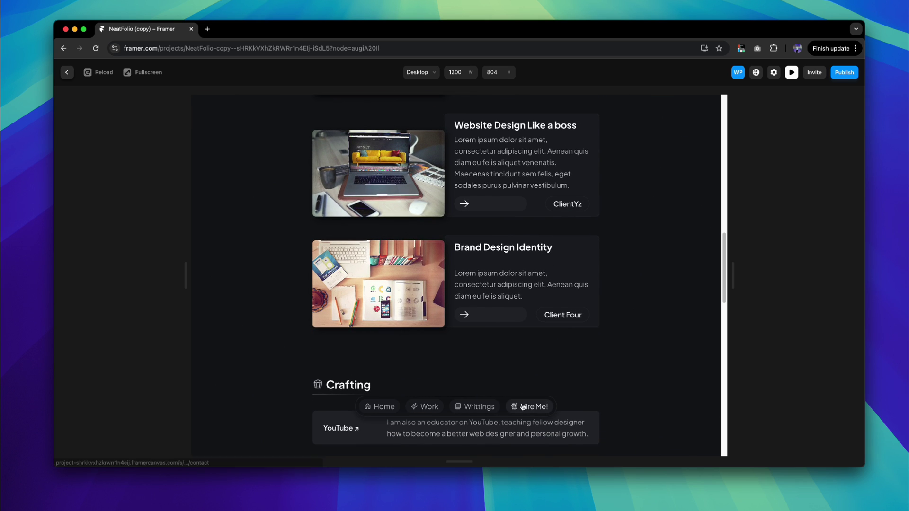
scroll(383, 384, down, 2)
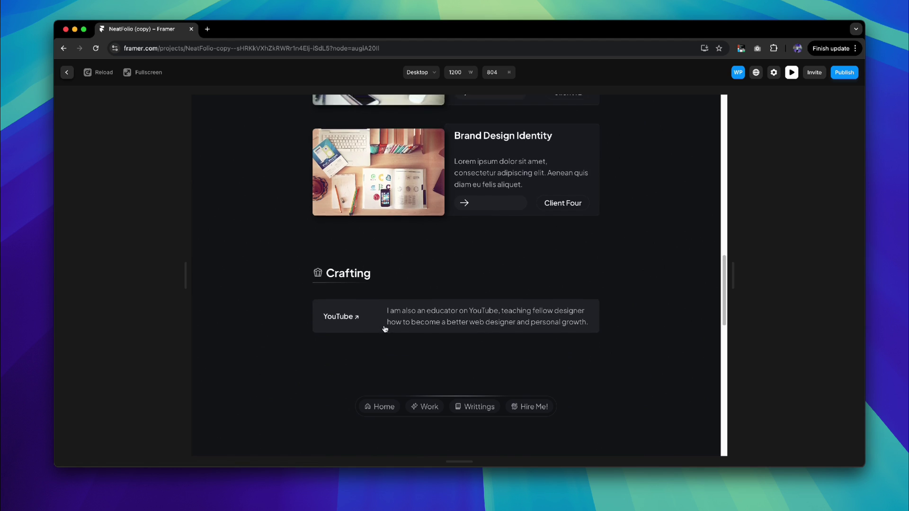
scroll(385, 341, down, 3)
scroll(388, 296, down, 2)
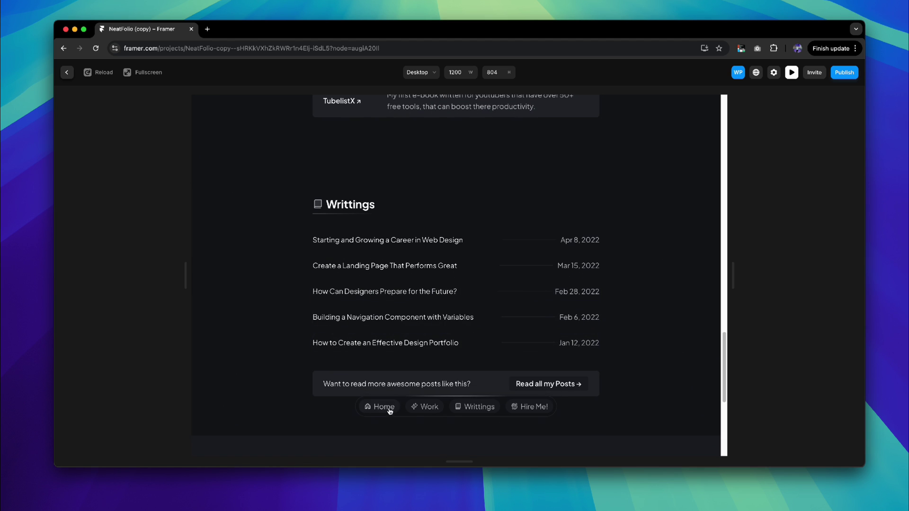
scroll(537, 355, down, 3)
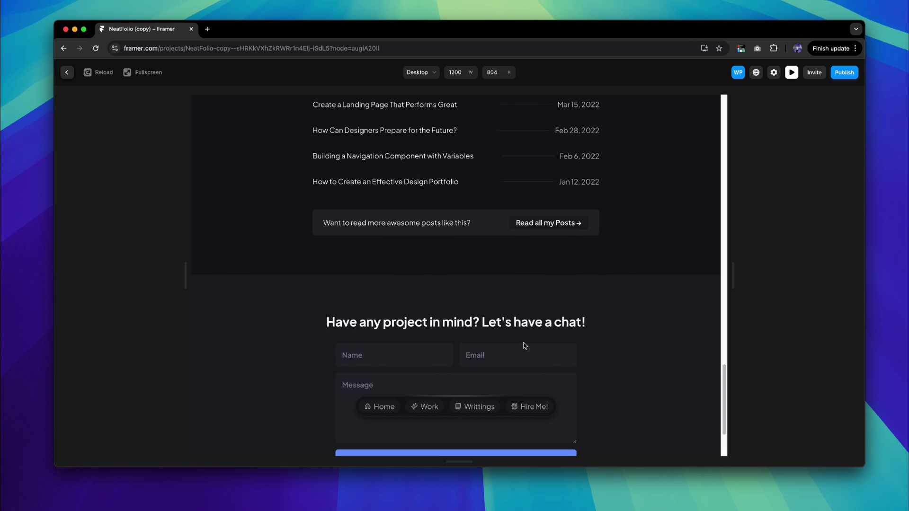
scroll(523, 345, down, 2)
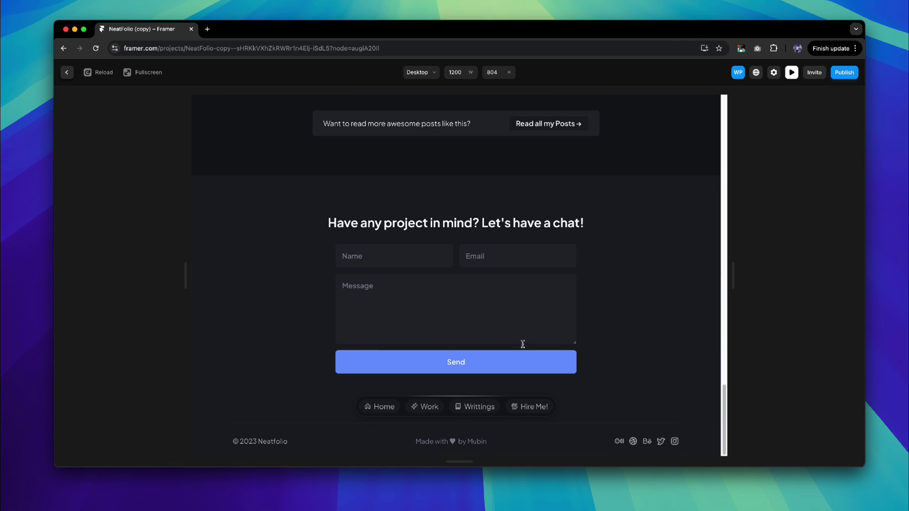
click(469, 410)
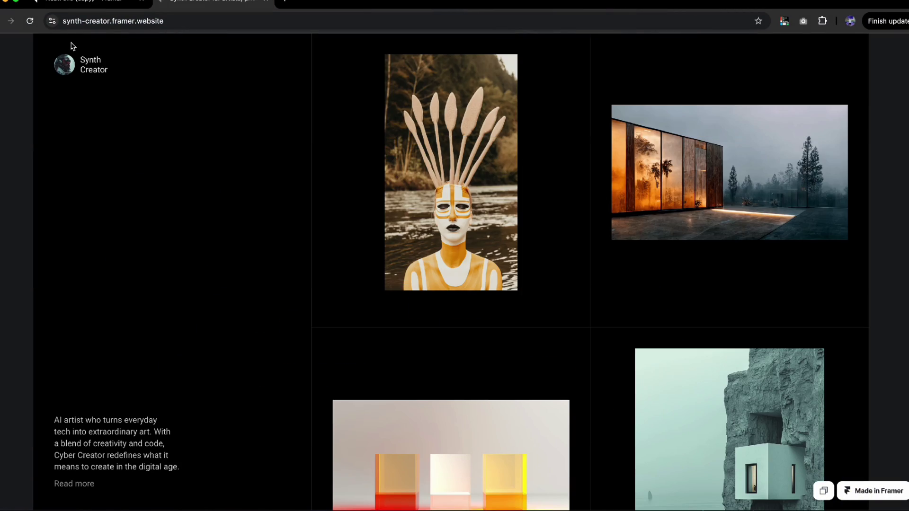
scroll(182, 138, down, 4)
scroll(183, 135, down, 3)
scroll(183, 132, down, 3)
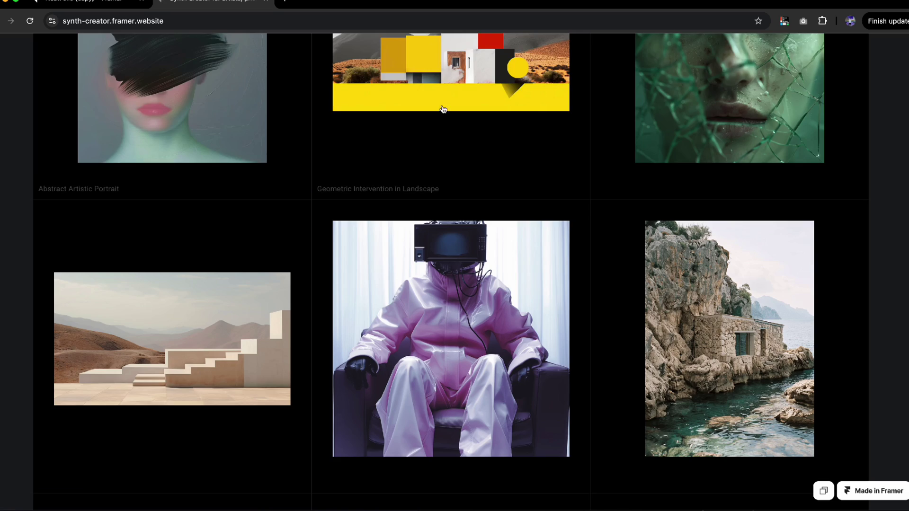
scroll(442, 108, down, 1)
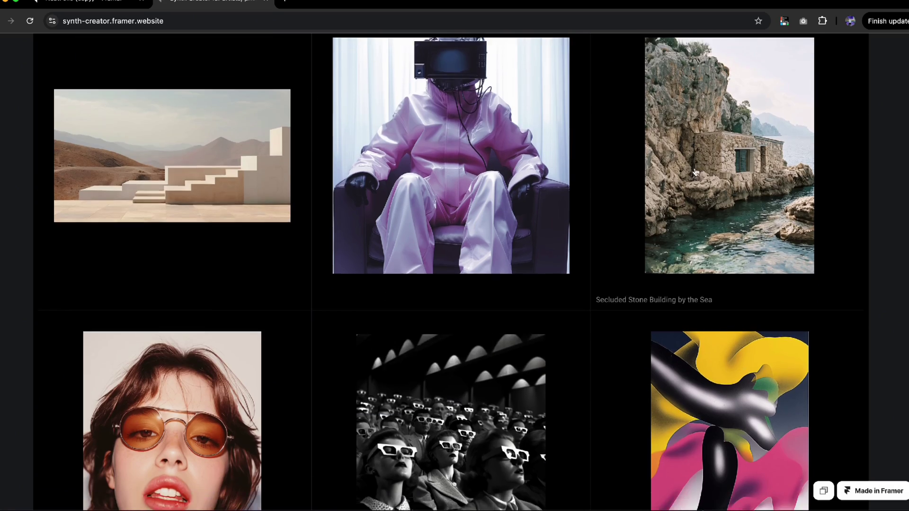
View the stone building artwork in the Synth Creator gallery, then close it
click(695, 173)
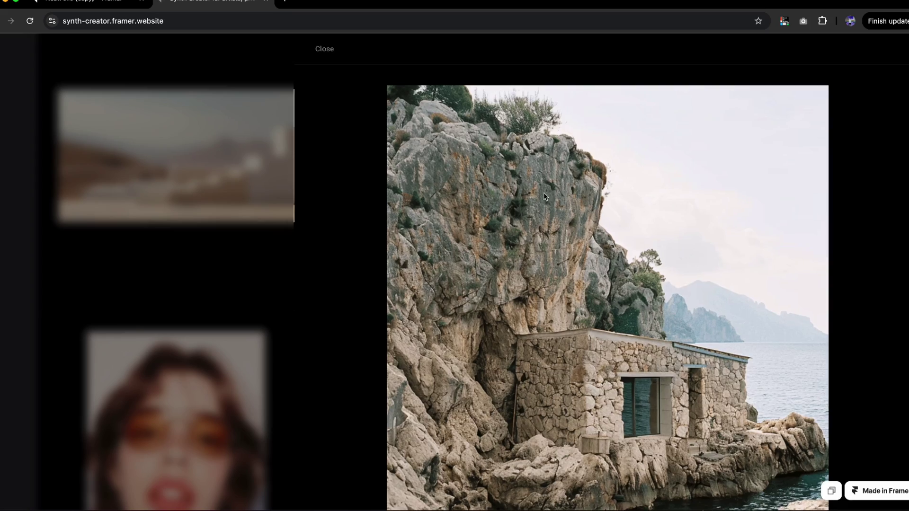
scroll(544, 197, down, 5)
click(231, 140)
scroll(230, 142, down, 5)
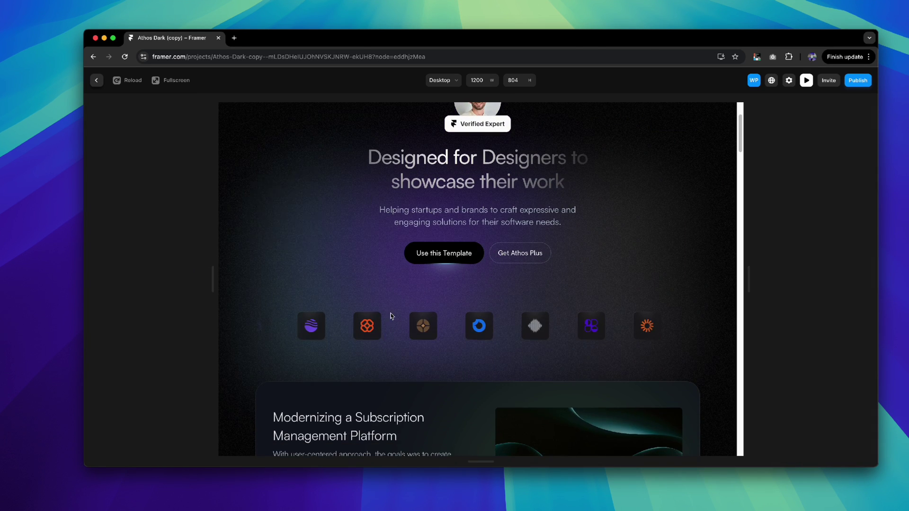
scroll(391, 314, down, 1)
scroll(438, 319, down, 2)
scroll(438, 319, down, 1)
scroll(445, 313, down, 1)
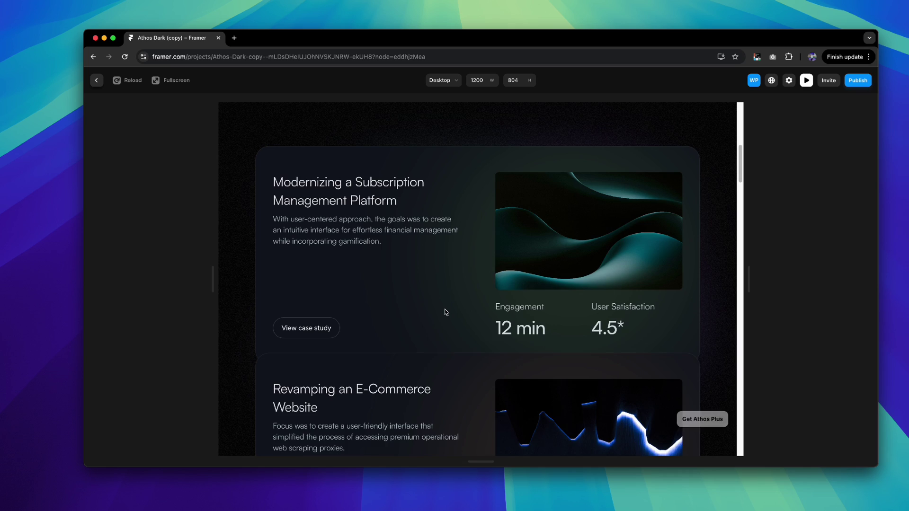
scroll(444, 314, down, 2)
scroll(446, 313, down, 1)
scroll(448, 312, down, 1)
scroll(448, 312, down, 2)
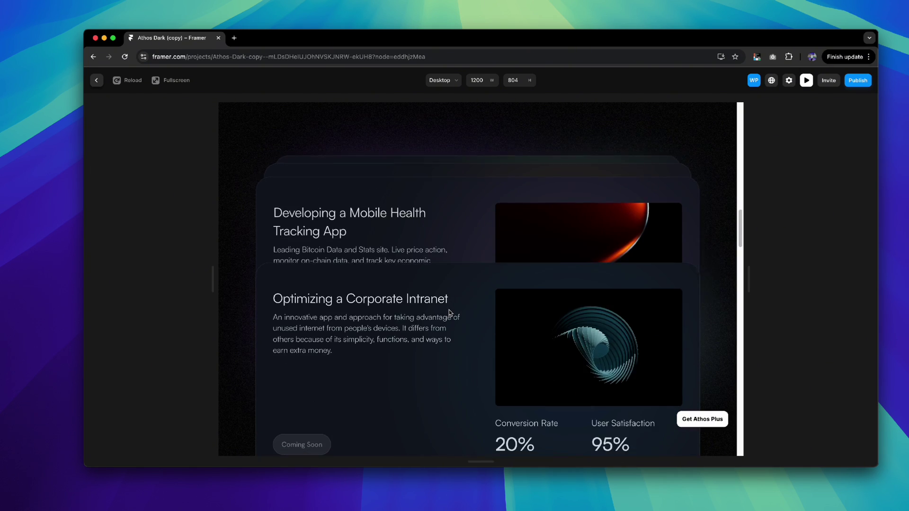
scroll(450, 315, down, 3)
scroll(450, 315, down, 1)
scroll(455, 308, down, 3)
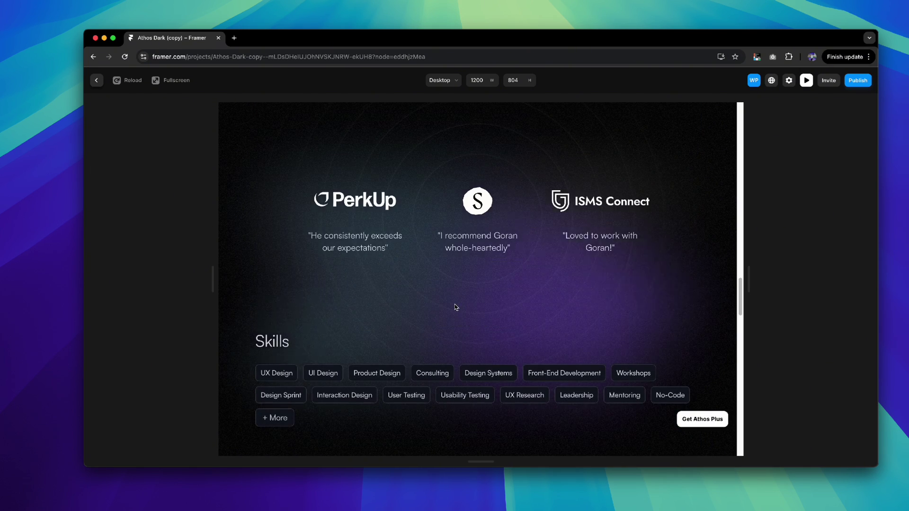
scroll(455, 308, down, 2)
scroll(455, 307, down, 3)
scroll(455, 307, down, 1)
scroll(456, 309, down, 3)
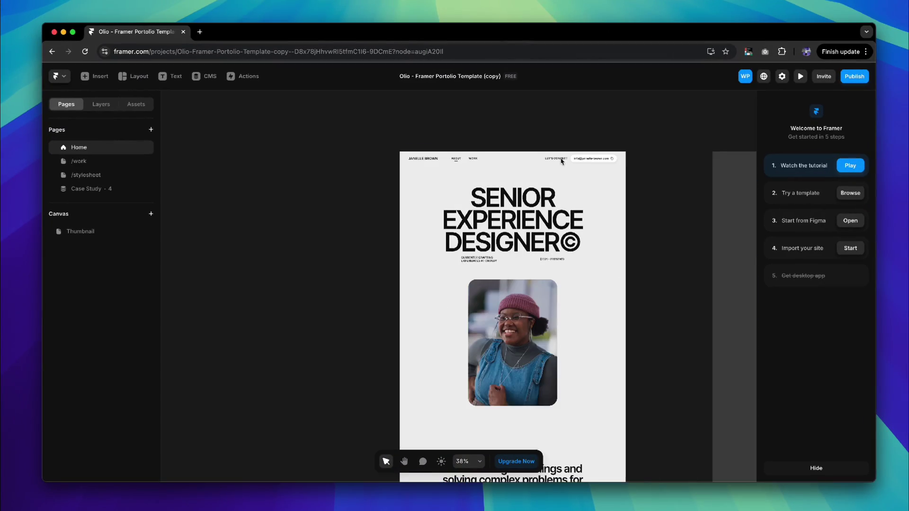
Start the Olio template's live preview with Super+P
key(super+p)
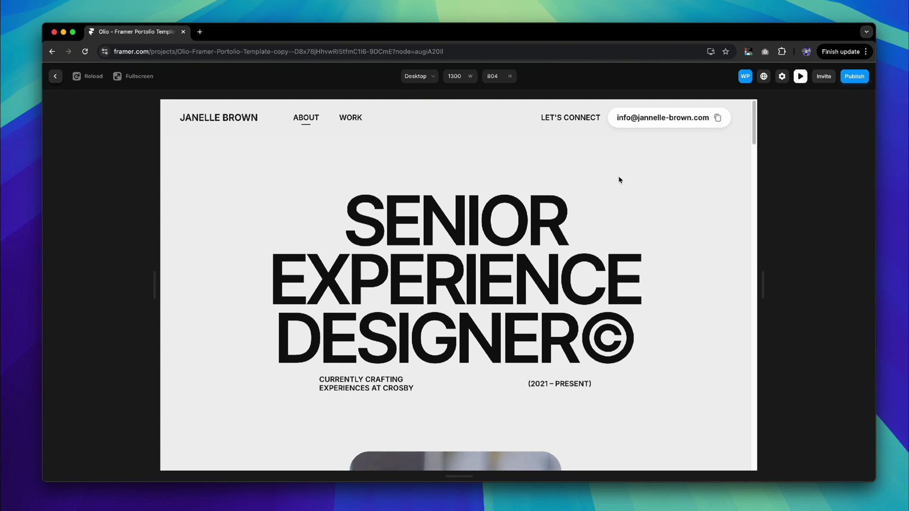
scroll(585, 170, down, 2)
scroll(365, 262, down, 1)
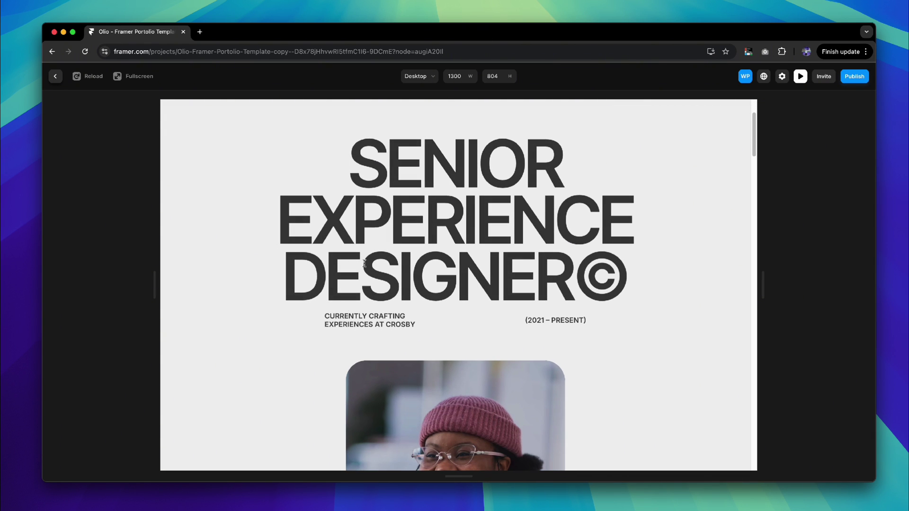
scroll(534, 323, down, 2)
scroll(533, 318, down, 2)
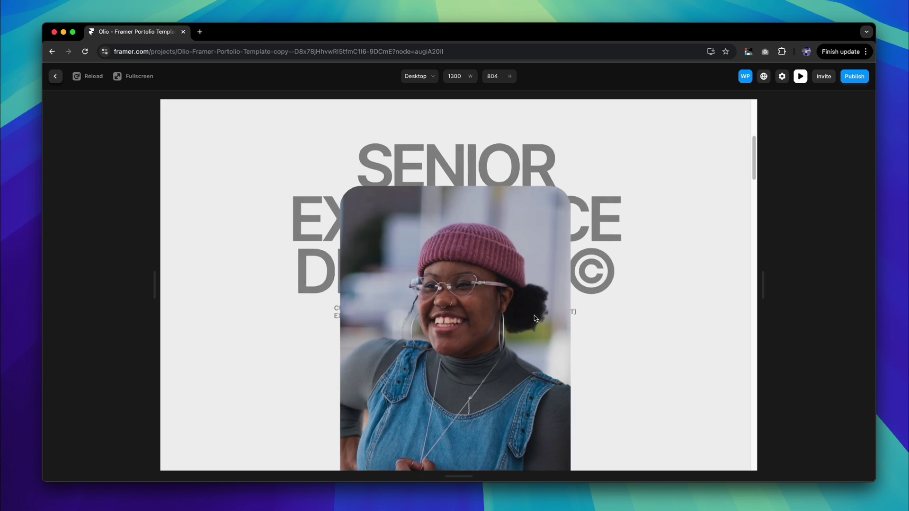
scroll(534, 317, down, 2)
scroll(534, 316, down, 2)
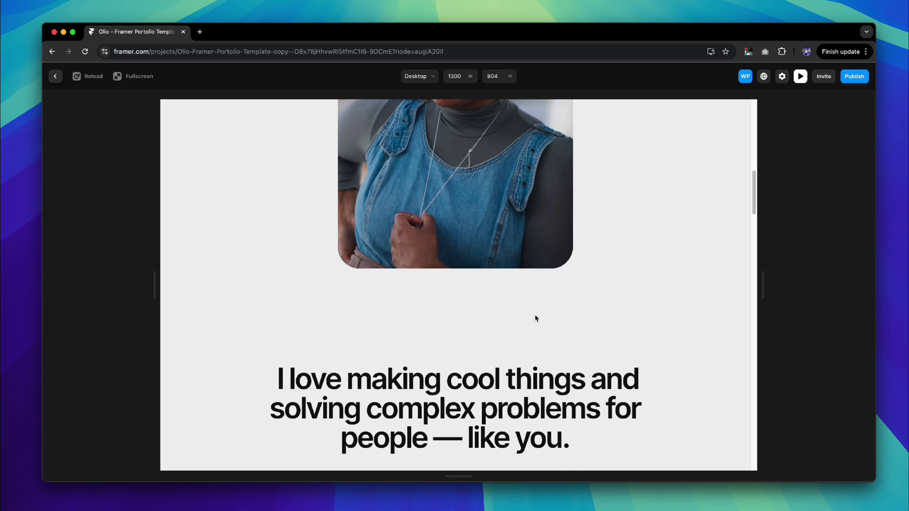
scroll(538, 314, down, 1)
scroll(539, 313, down, 2)
scroll(546, 315, down, 2)
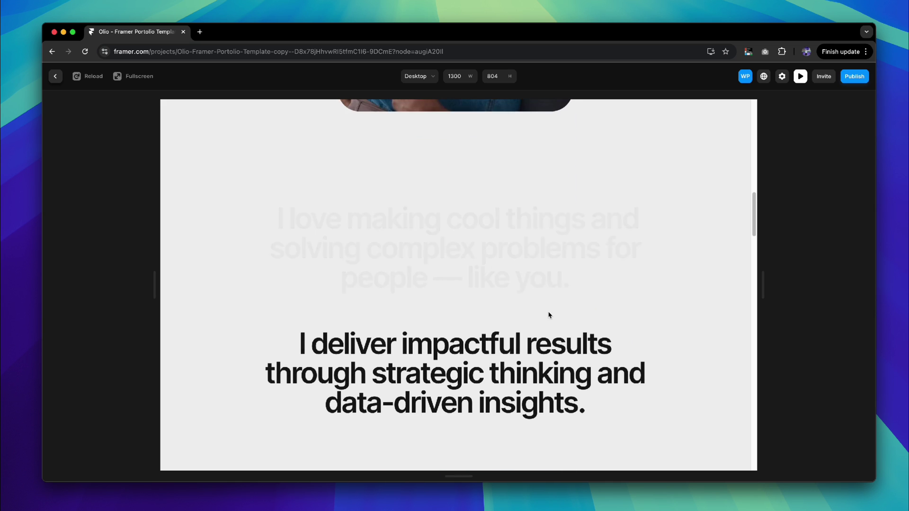
scroll(548, 316, down, 1)
scroll(548, 315, down, 1)
scroll(549, 318, down, 2)
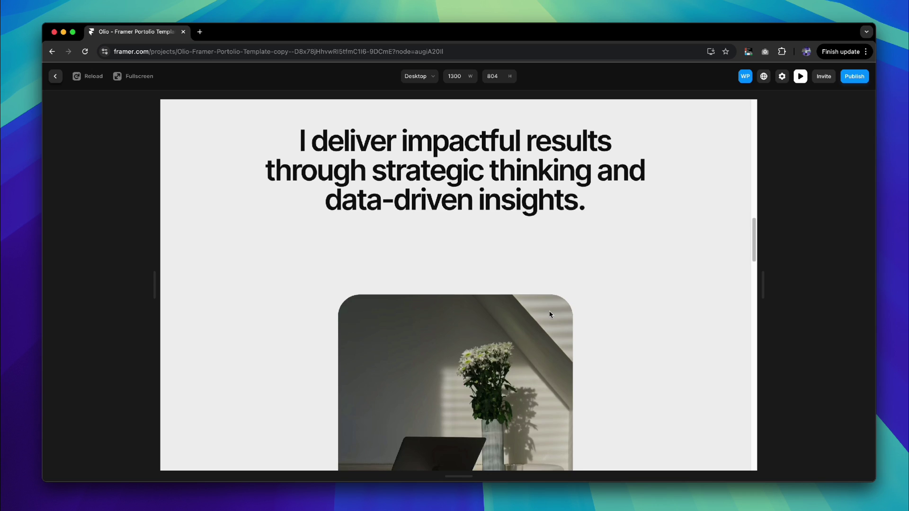
scroll(552, 319, down, 2)
scroll(551, 318, down, 3)
scroll(550, 318, down, 2)
scroll(550, 319, down, 1)
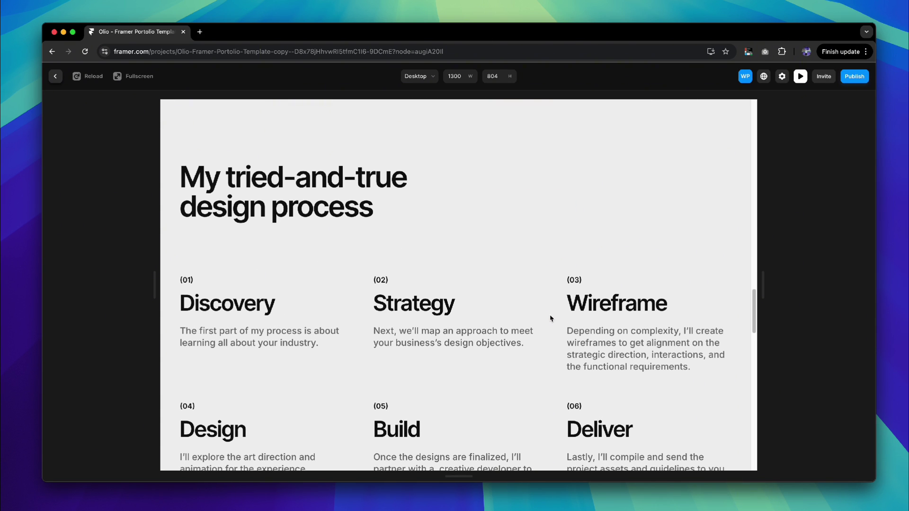
scroll(552, 315, down, 1)
scroll(555, 315, down, 2)
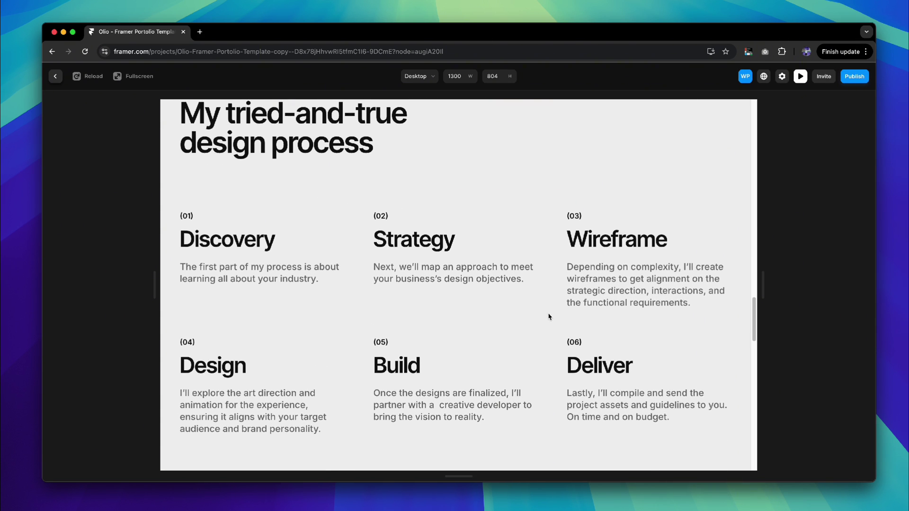
scroll(547, 314, down, 1)
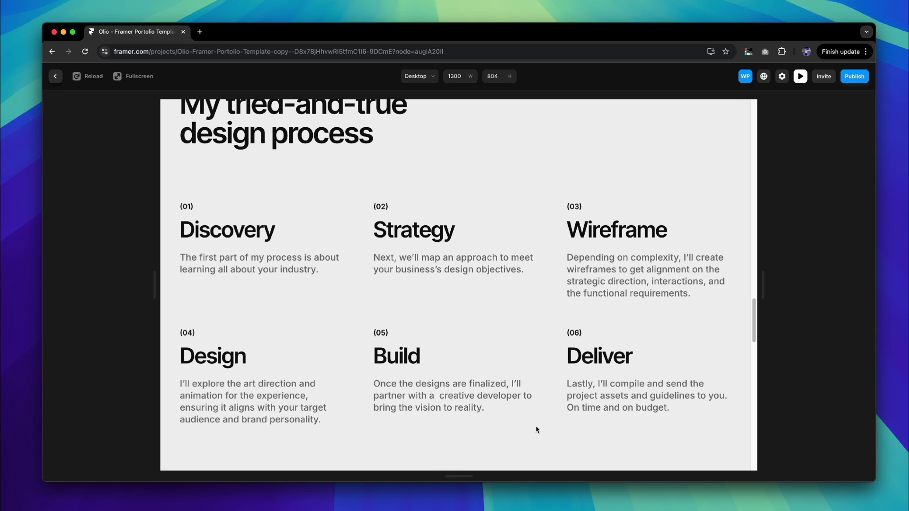
scroll(537, 426, down, 1)
scroll(520, 409, down, 3)
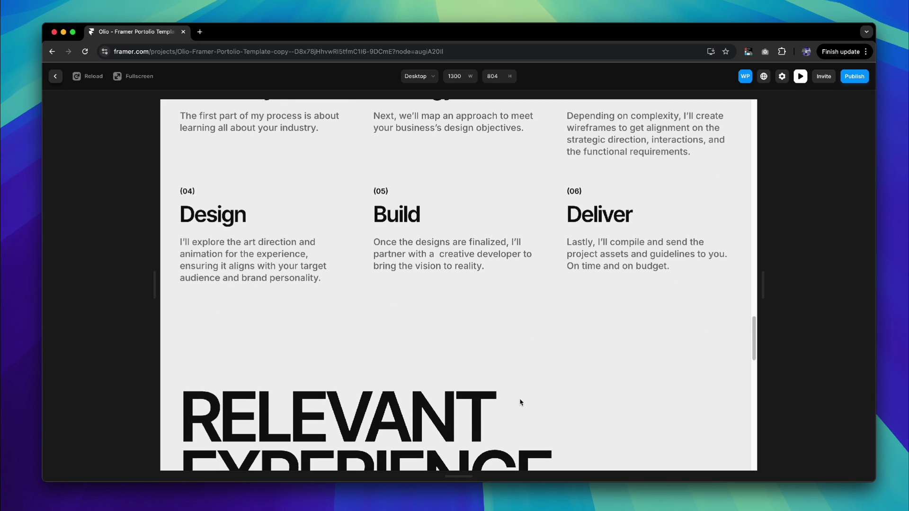
scroll(520, 401, down, 1)
scroll(522, 398, down, 1)
scroll(524, 394, down, 2)
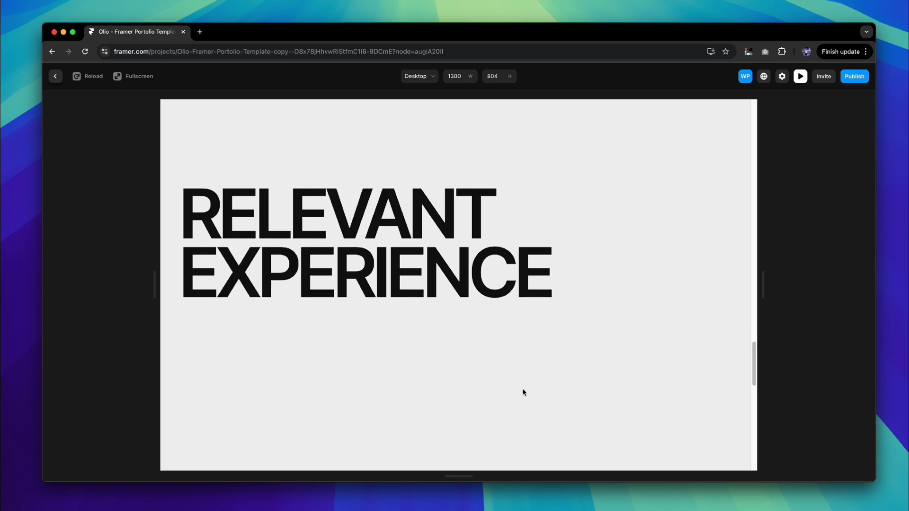
scroll(523, 387, down, 2)
scroll(520, 361, down, 1)
scroll(511, 311, down, 1)
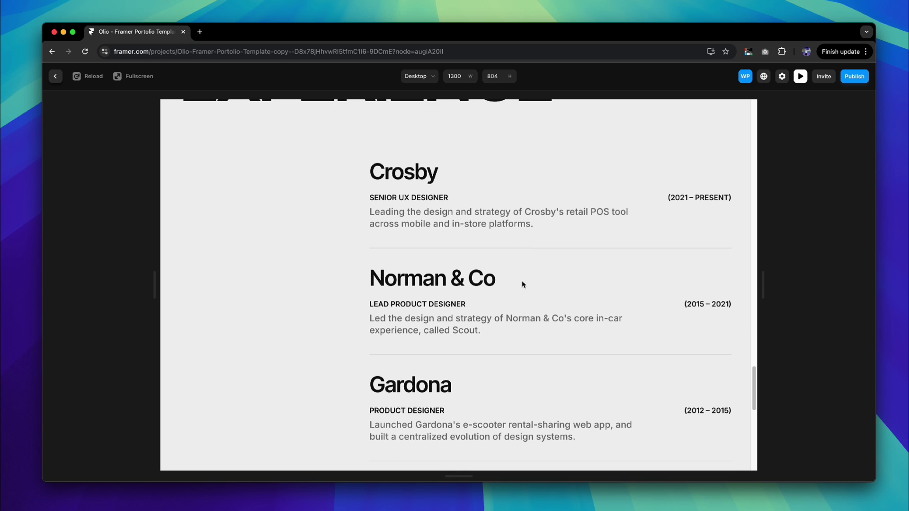
scroll(522, 284, down, 2)
scroll(523, 282, down, 2)
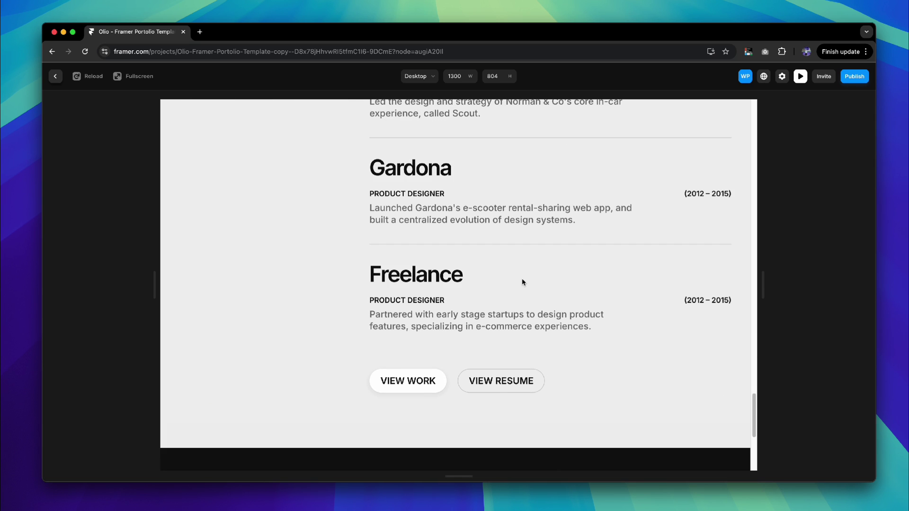
scroll(521, 283, down, 1)
scroll(503, 279, up, 2)
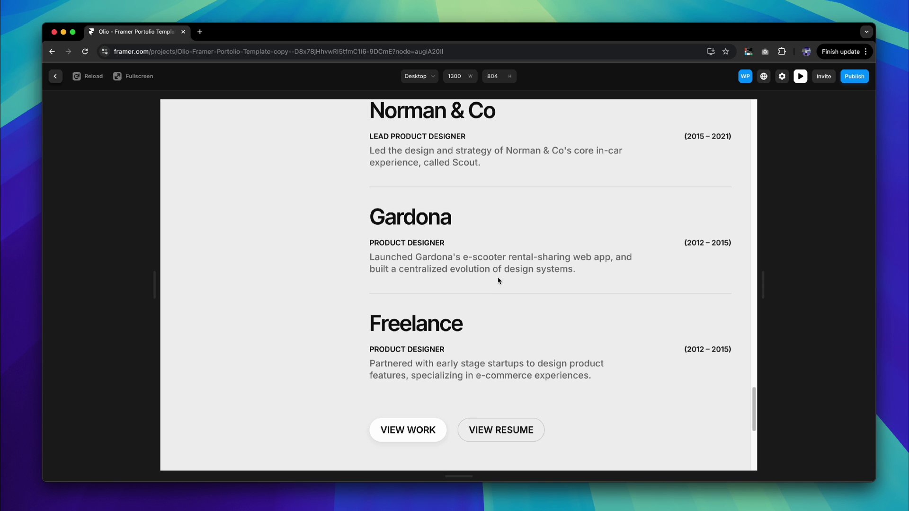
scroll(493, 277, up, 1)
scroll(493, 278, down, 4)
scroll(491, 276, down, 1)
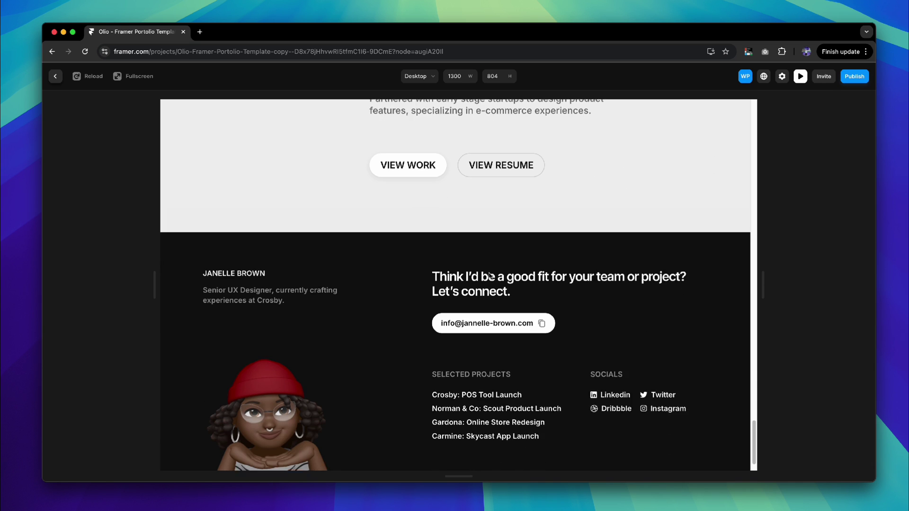
scroll(476, 256, down, 1)
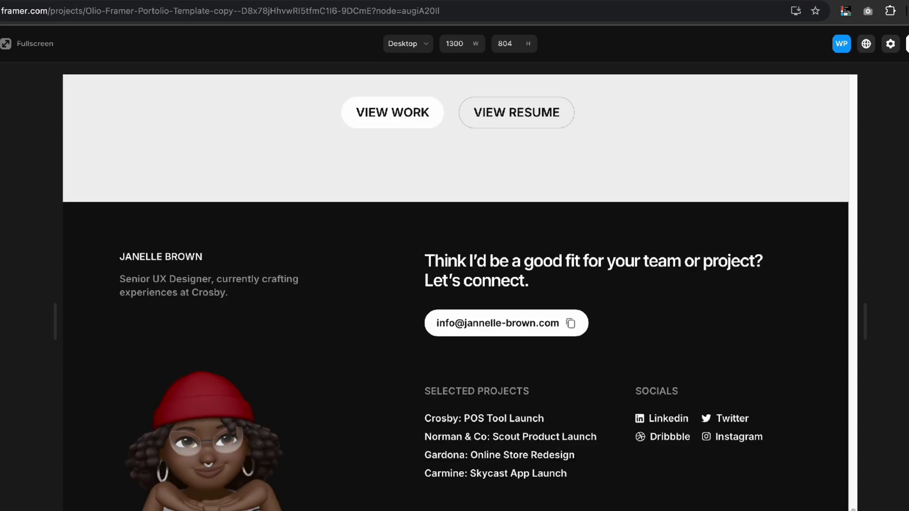
Go to Olio's Selected Works page and open the Gardona project case study
click(417, 135)
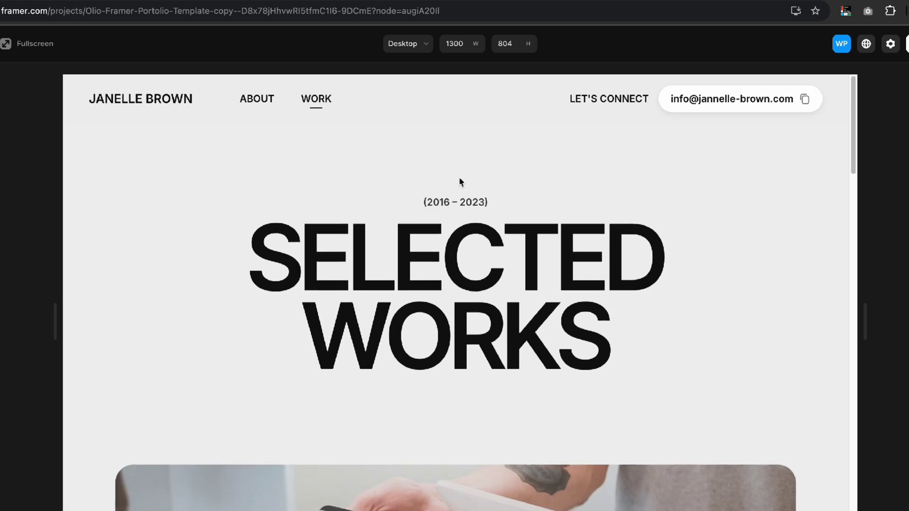
scroll(459, 187, down, 2)
scroll(460, 186, down, 1)
scroll(460, 193, down, 2)
scroll(464, 203, down, 2)
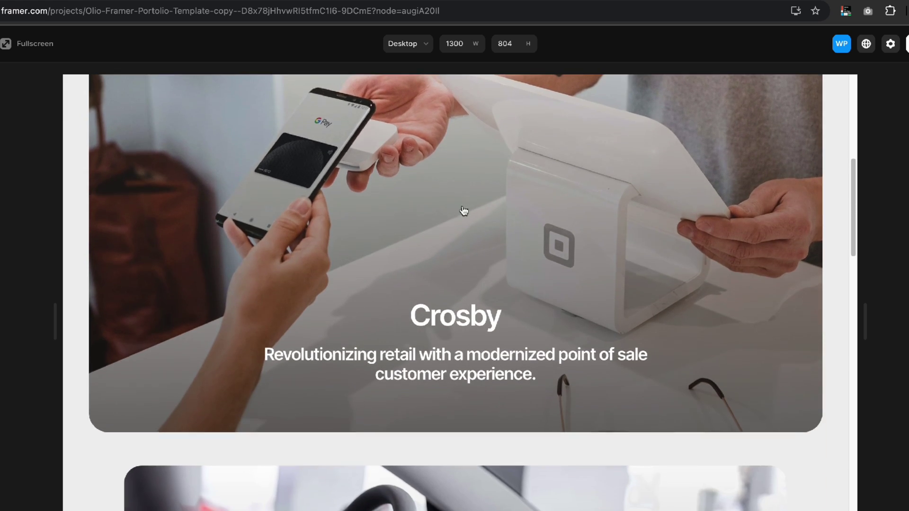
scroll(464, 209, down, 3)
scroll(461, 216, down, 2)
scroll(459, 224, down, 1)
scroll(459, 224, down, 2)
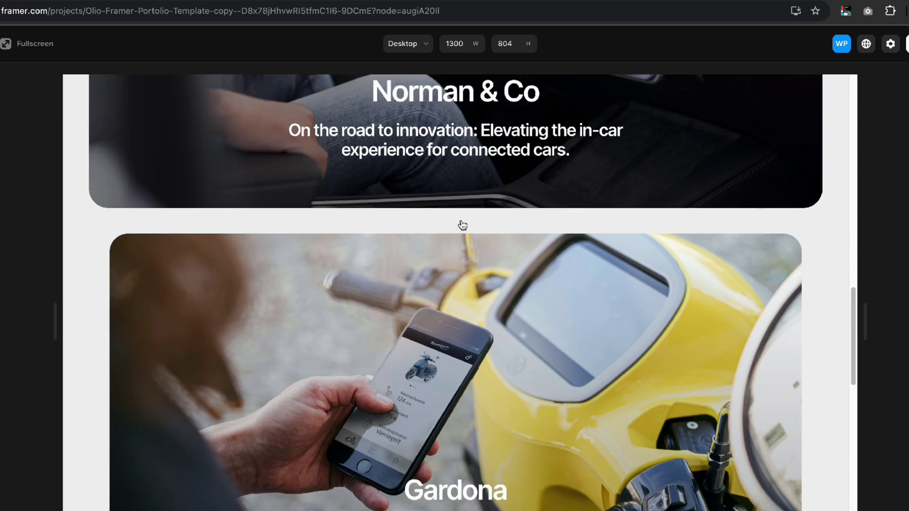
scroll(462, 227, down, 1)
scroll(461, 226, down, 2)
scroll(462, 226, down, 1)
click(461, 225)
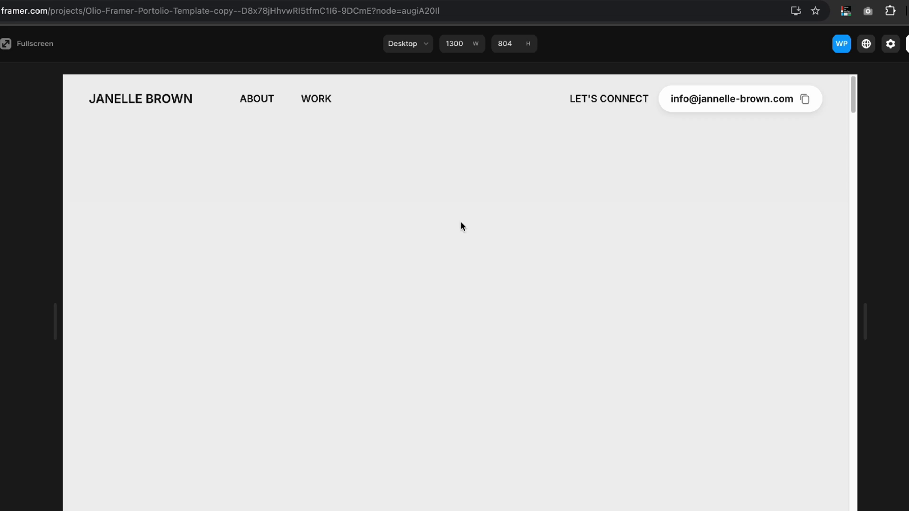
scroll(476, 249, down, 3)
scroll(491, 260, down, 2)
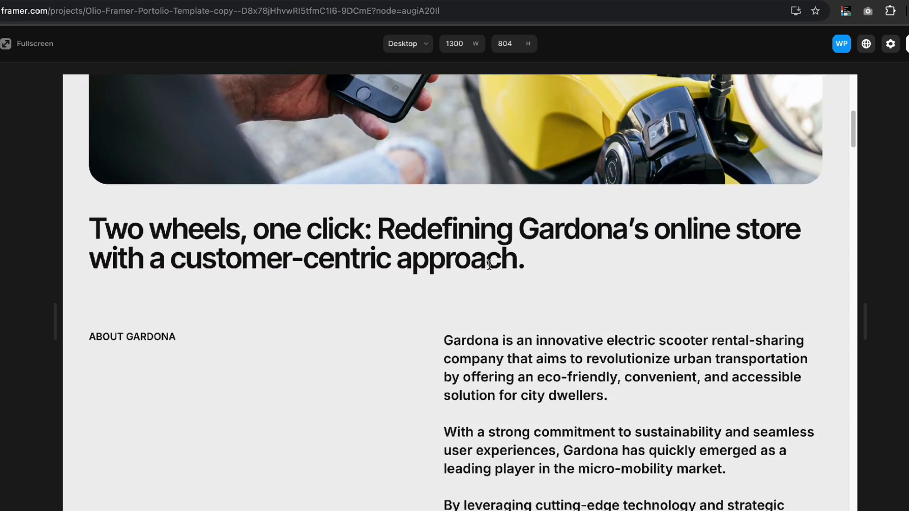
scroll(490, 270, down, 3)
scroll(490, 271, down, 5)
scroll(494, 284, down, 5)
scroll(497, 300, down, 5)
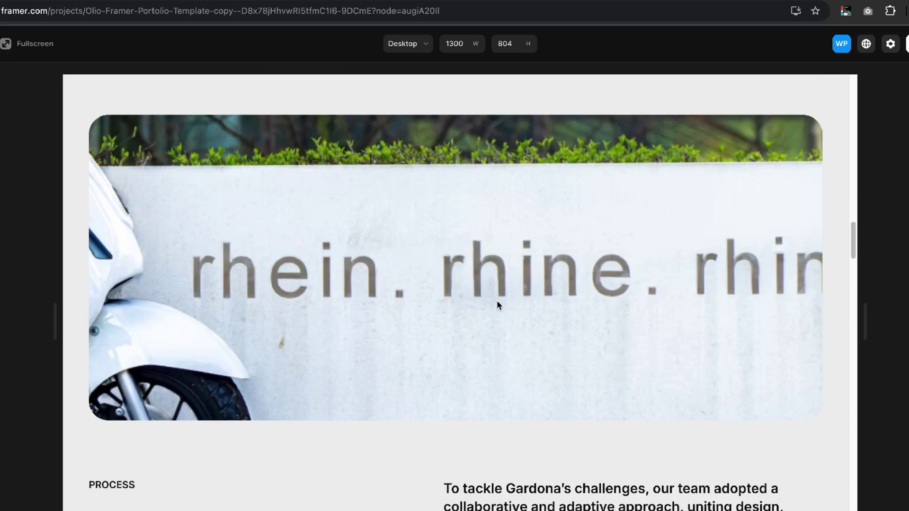